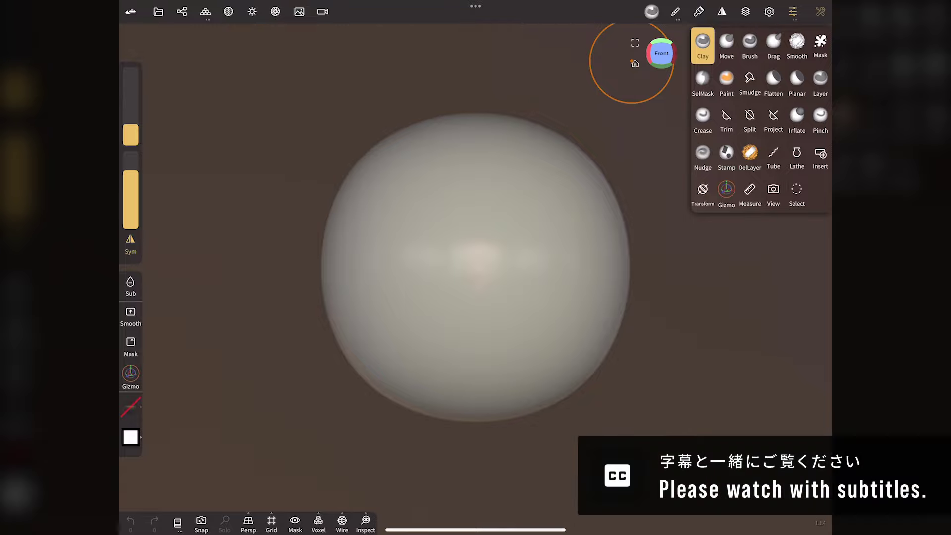
Delete the default sphere and add a validated plane primitive in its place.
{"action": "left_click", "coordinate": [182, 12]}
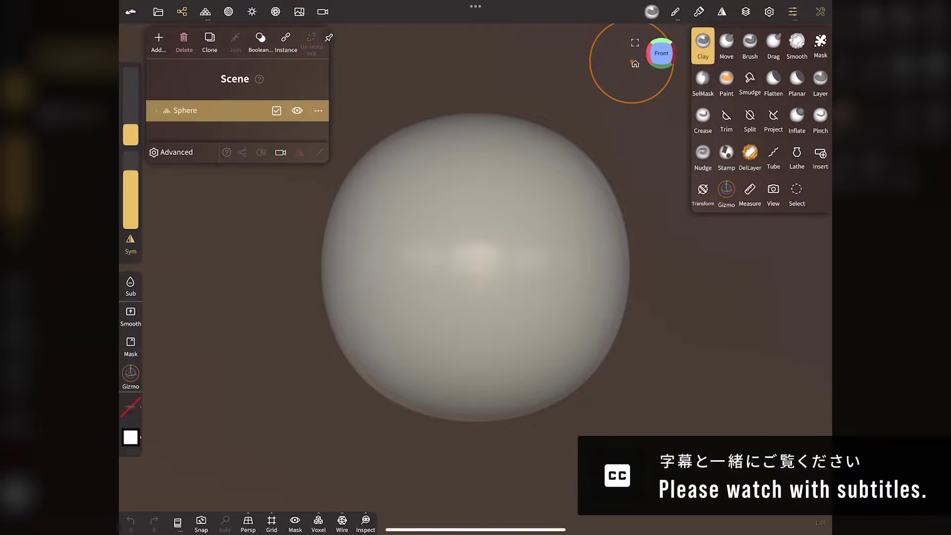
{"action": "left_click", "coordinate": [183, 42]}
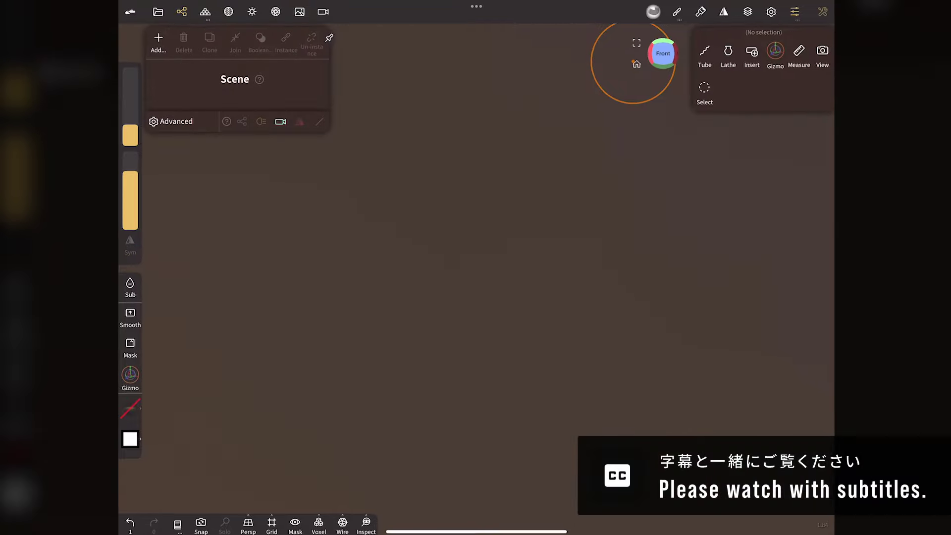
{"action": "left_click", "coordinate": [143, 48]}
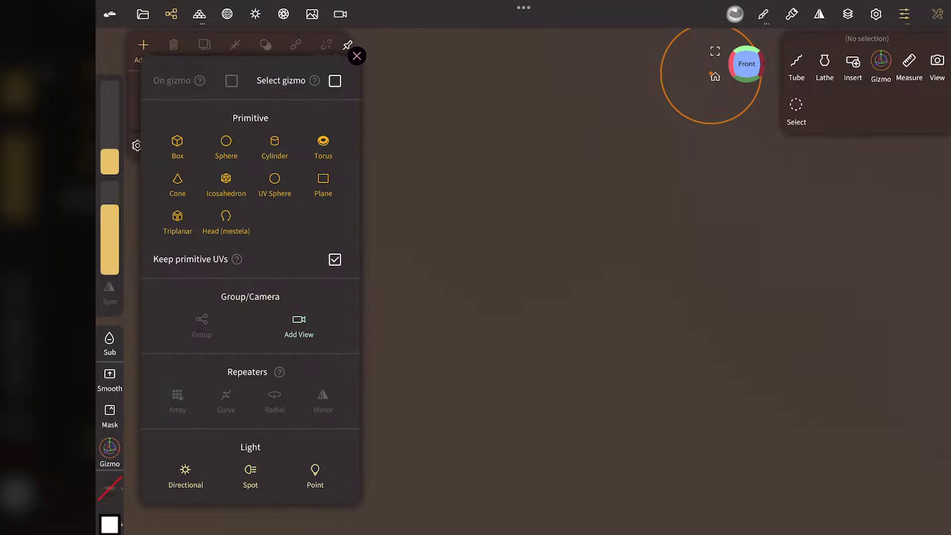
{"action": "left_click", "coordinate": [319, 185]}
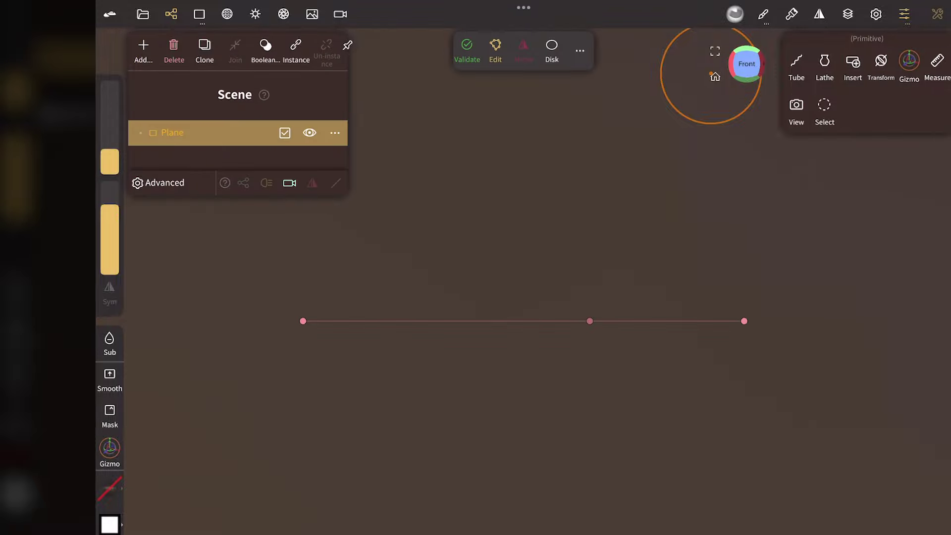
{"action": "left_click", "coordinate": [172, 13]}
{"action": "left_click", "coordinate": [467, 45]}
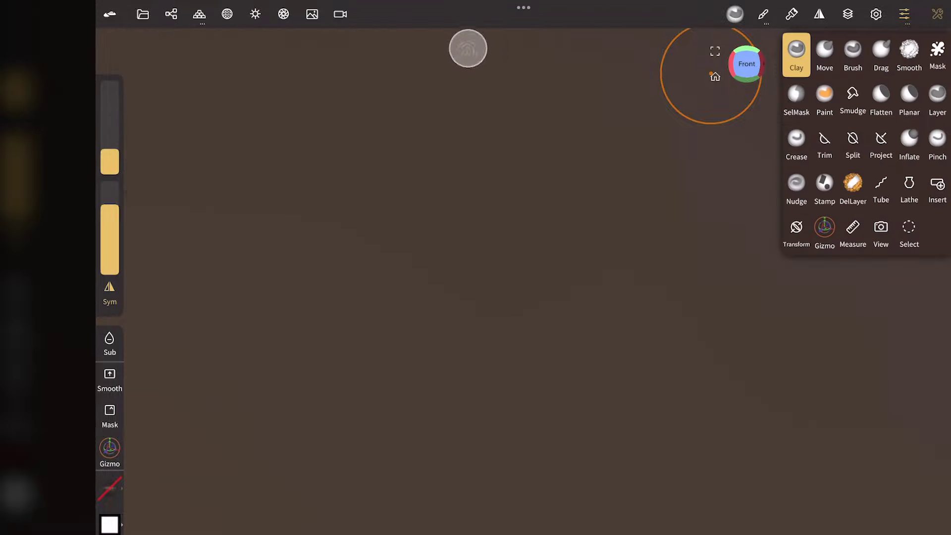
Rotate the plane 90° on X with the Gizmo to face front and show its wireframe.
{"action": "left_click_drag", "start_coordinate": [661, 56], "coordinate": [666, 74]}
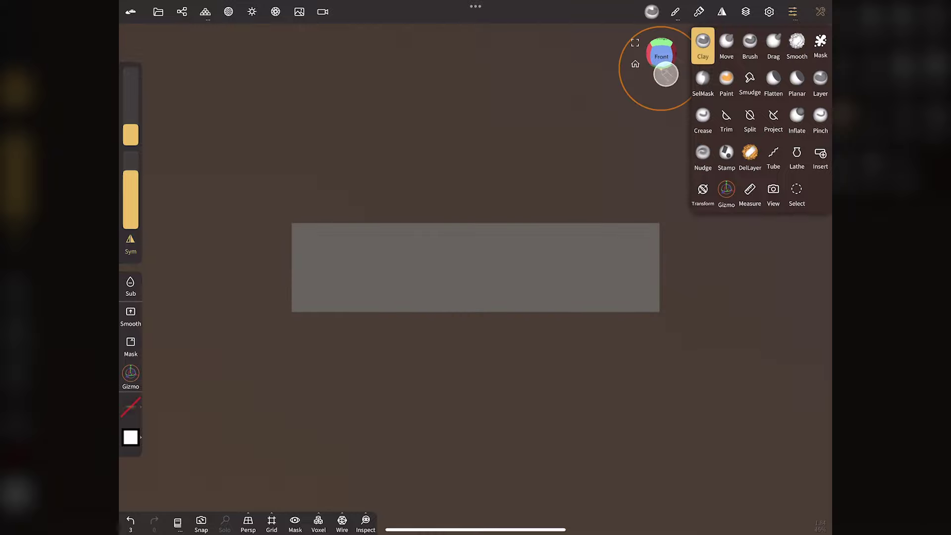
{"action": "left_click", "coordinate": [726, 191]}
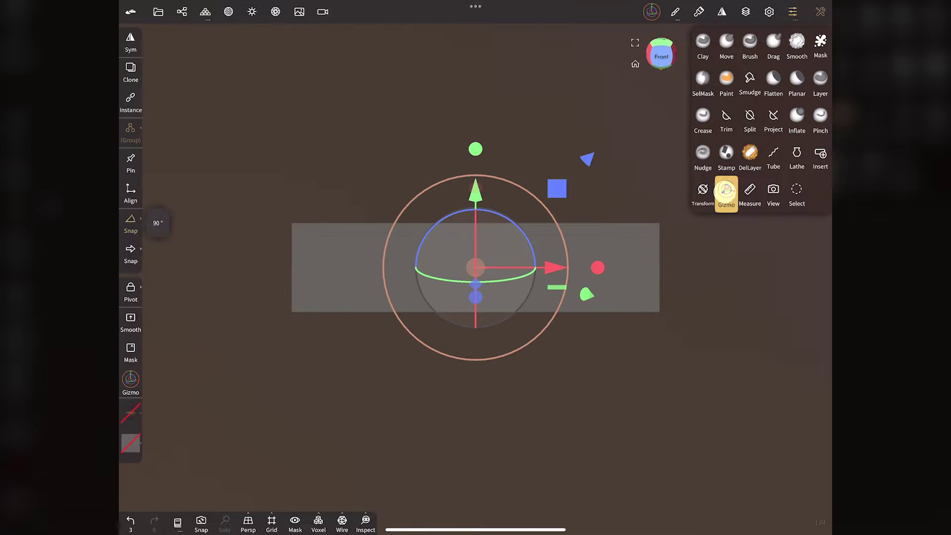
{"action": "left_click_drag", "start_coordinate": [476, 254], "coordinate": [473, 324]}
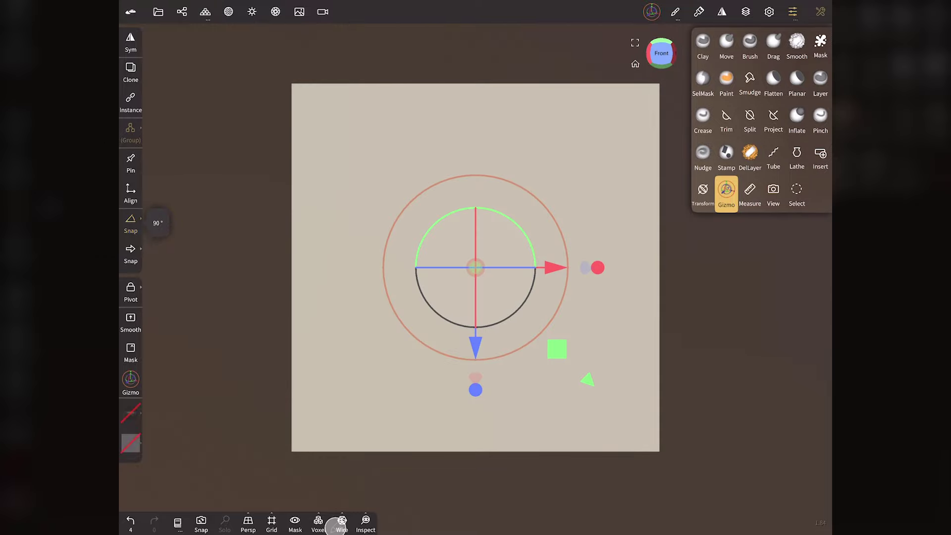
{"action": "left_click", "coordinate": [341, 523]}
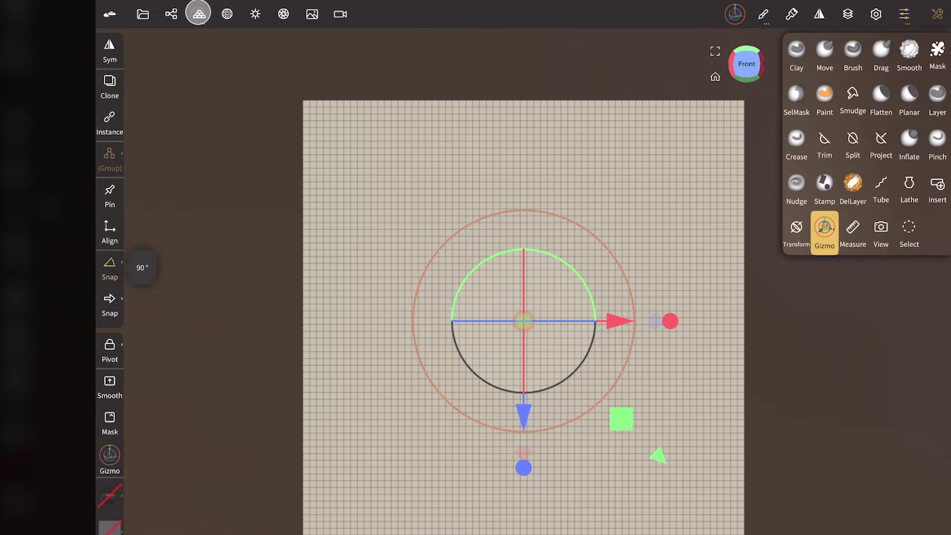
Multires-subdivide the plane to 1.08M vertices, cancel the 4.33M prompt, and hide the wireframe.
{"action": "left_click", "coordinate": [198, 14]}
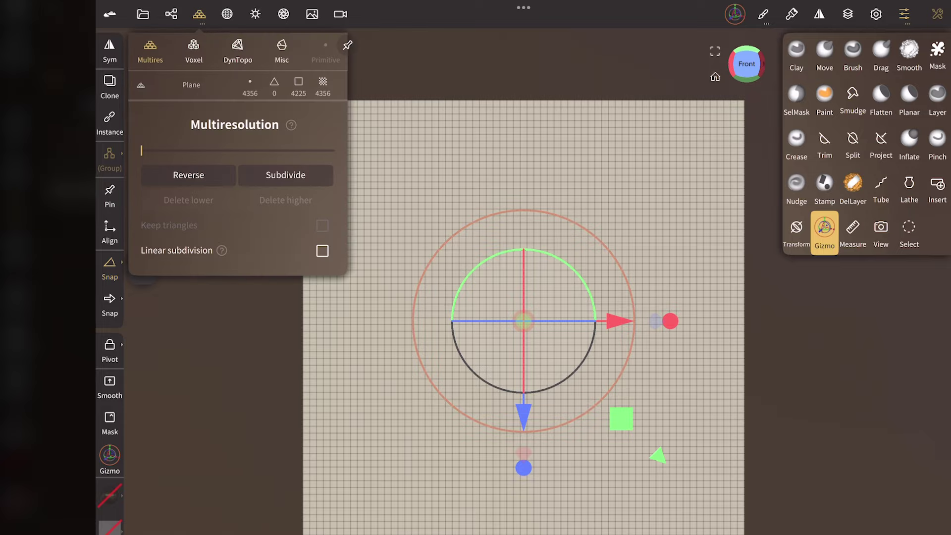
{"action": "left_click", "coordinate": [277, 175]}
{"action": "left_click", "coordinate": [277, 174]}
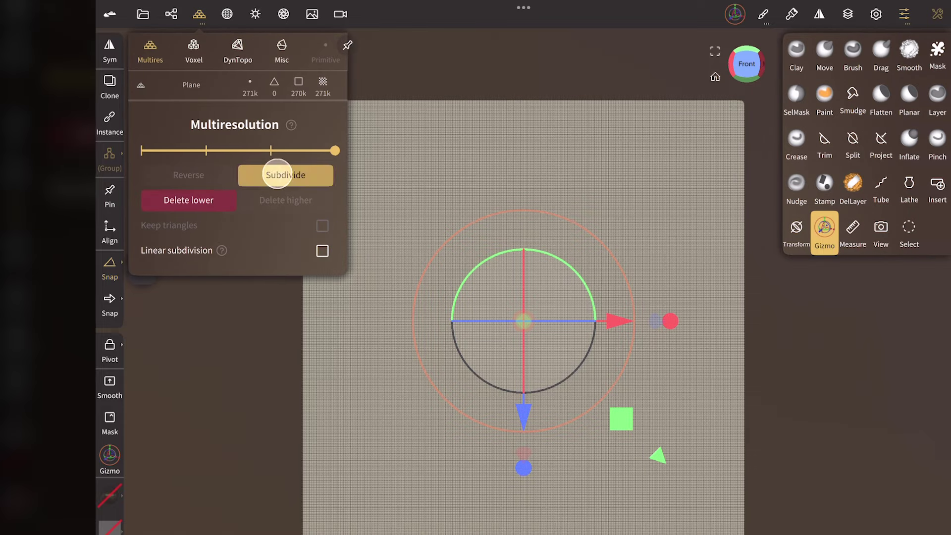
{"action": "left_click", "coordinate": [276, 175]}
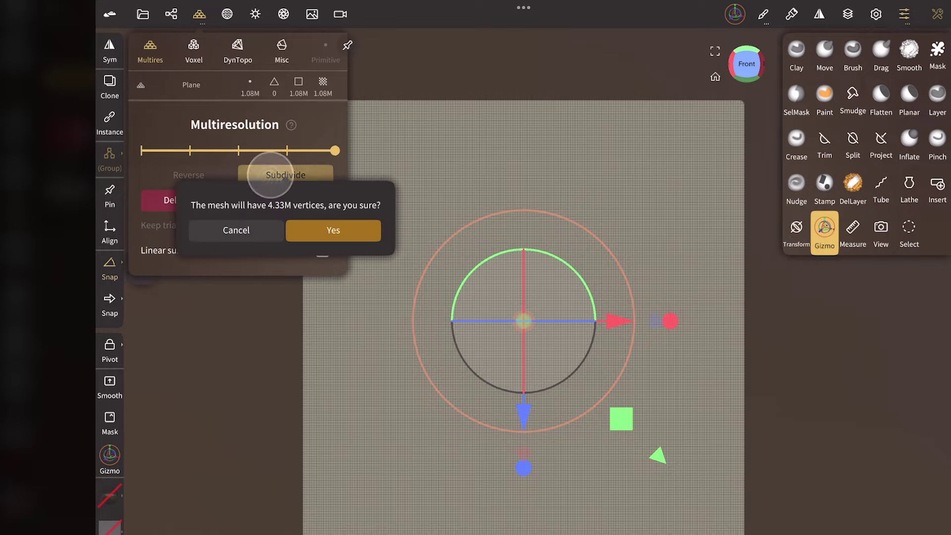
{"action": "left_click", "coordinate": [236, 230]}
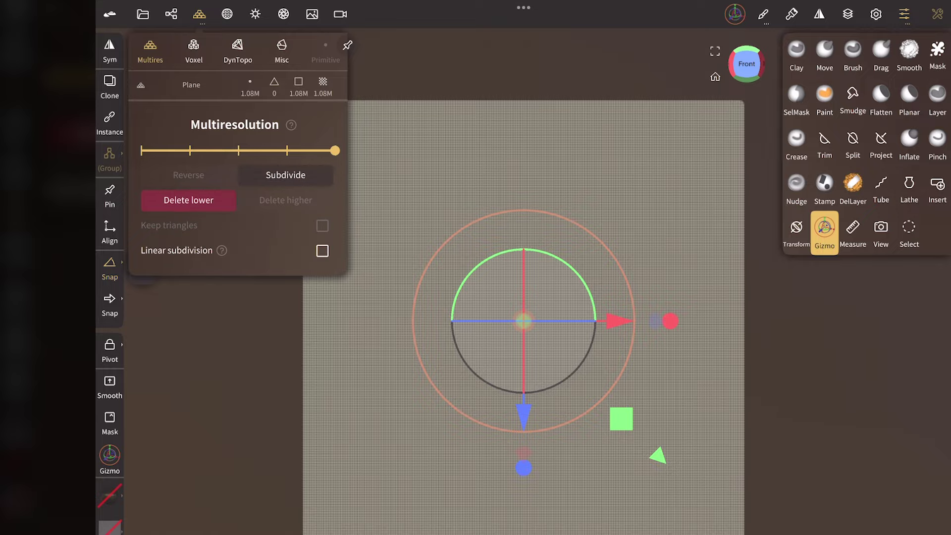
{"action": "left_click", "coordinate": [205, 12]}
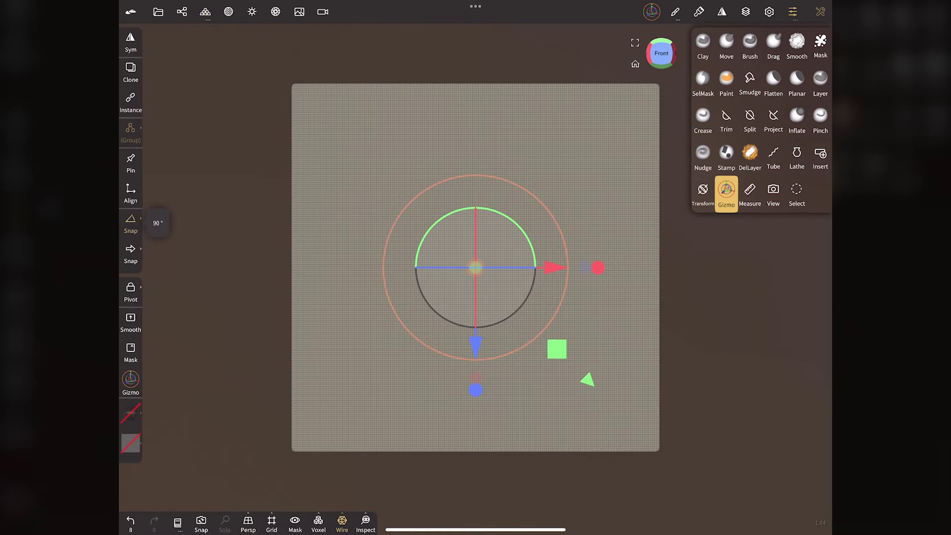
{"action": "left_click", "coordinate": [342, 521]}
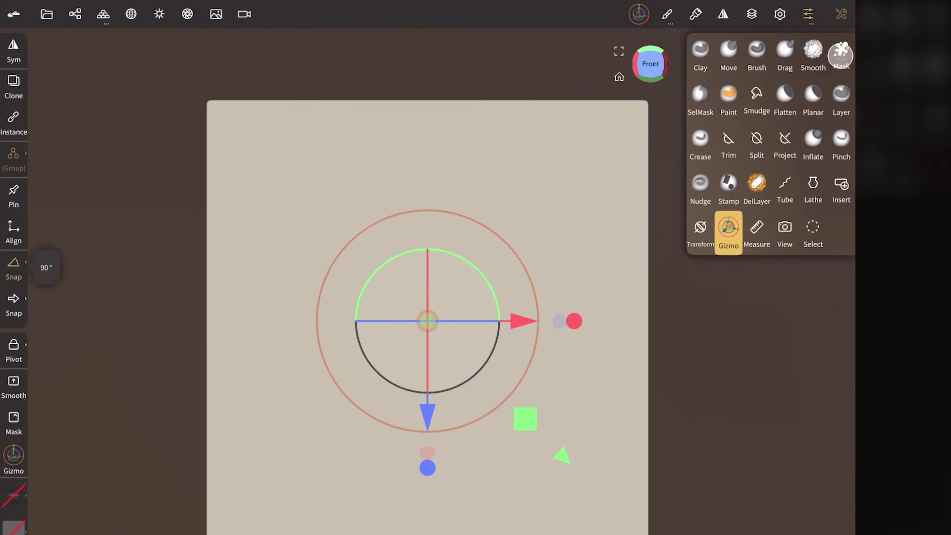
Select the Mask brush and make its strokes use a locked radius.
{"action": "left_click", "coordinate": [841, 54]}
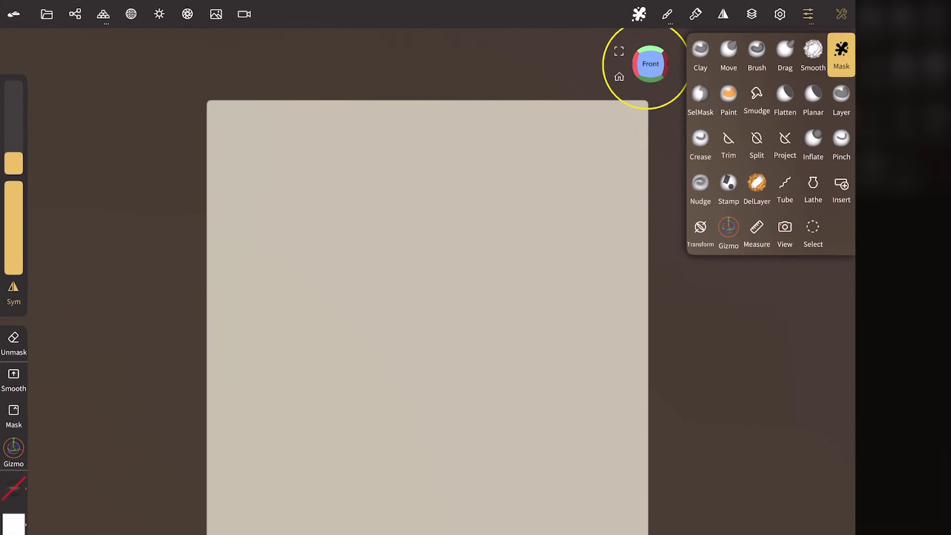
{"action": "left_click", "coordinate": [666, 14]}
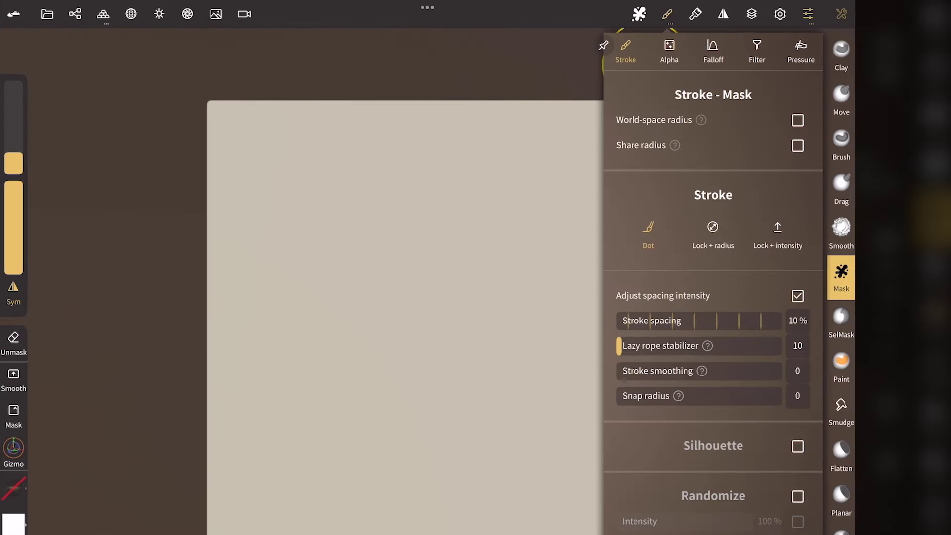
{"action": "left_click", "coordinate": [713, 228]}
Set the mask alpha to the blackletter G (Golden_jpeg 2) at scaling 2.0 with locked rotation.
{"action": "left_click", "coordinate": [670, 50]}
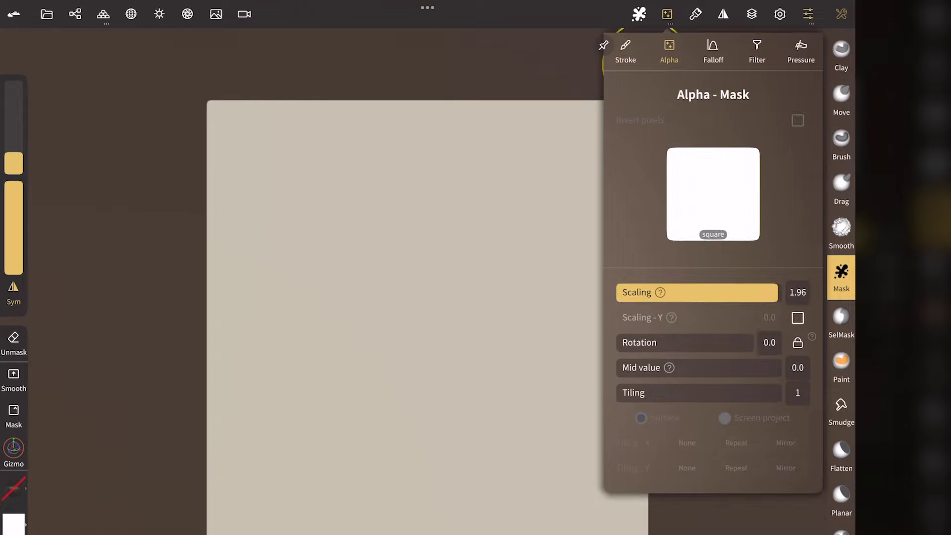
{"action": "left_click", "coordinate": [713, 193]}
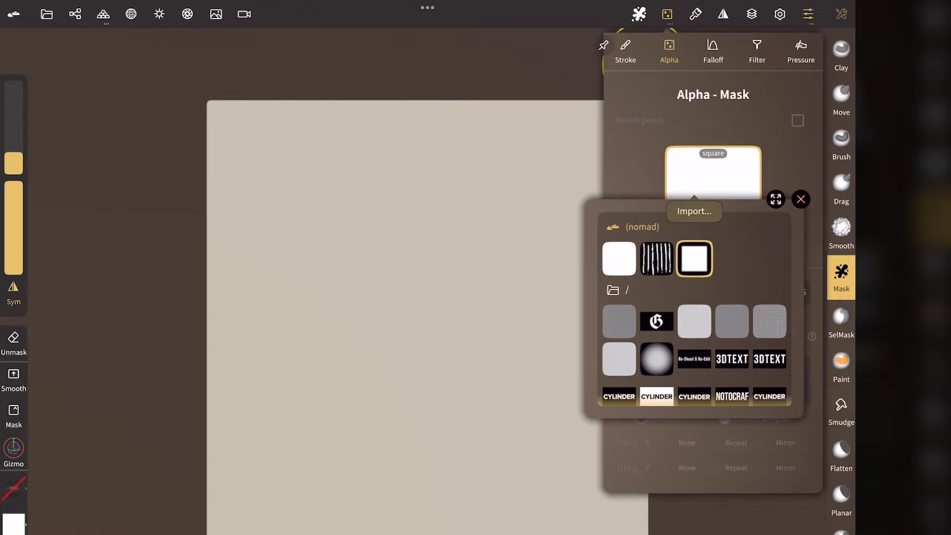
{"action": "left_click", "coordinate": [656, 321]}
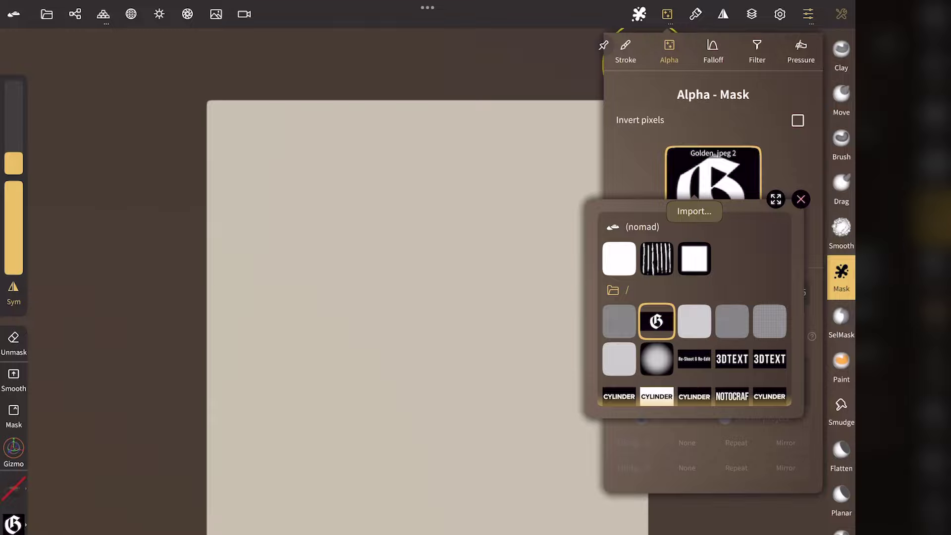
{"action": "left_click", "coordinate": [801, 199]}
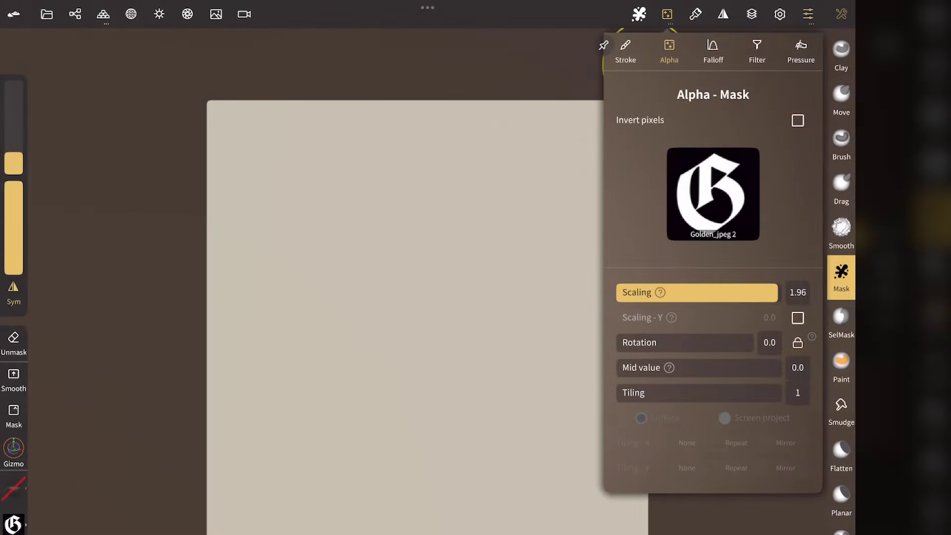
{"action": "left_click_drag", "start_coordinate": [745, 293], "coordinate": [766, 292]}
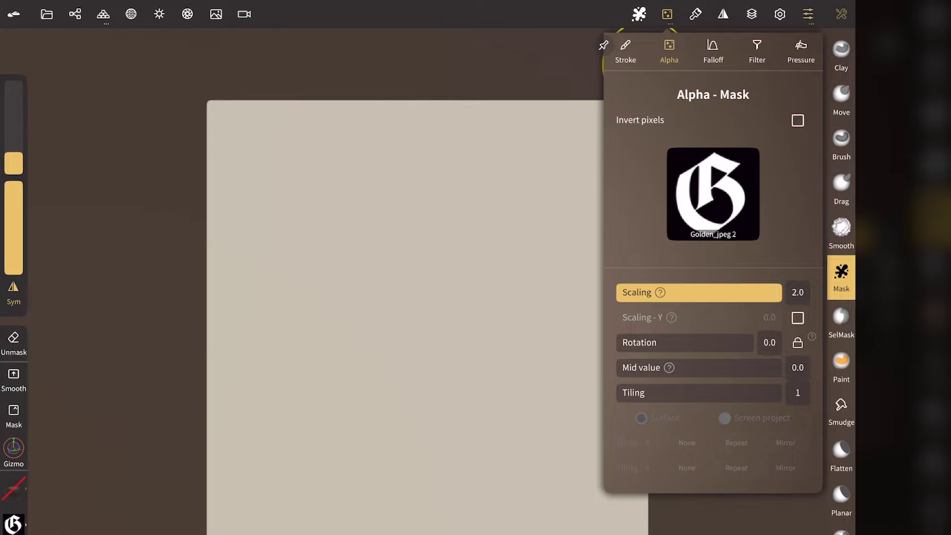
{"action": "left_click", "coordinate": [798, 342]}
Set the mask brush falloff to the flat 'one' preset.
{"action": "left_click", "coordinate": [713, 50]}
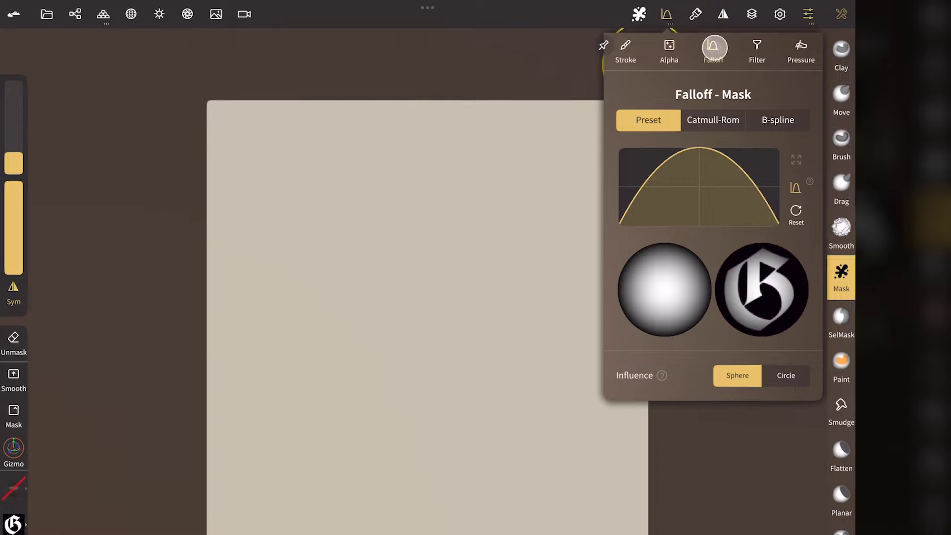
{"action": "left_click", "coordinate": [730, 174]}
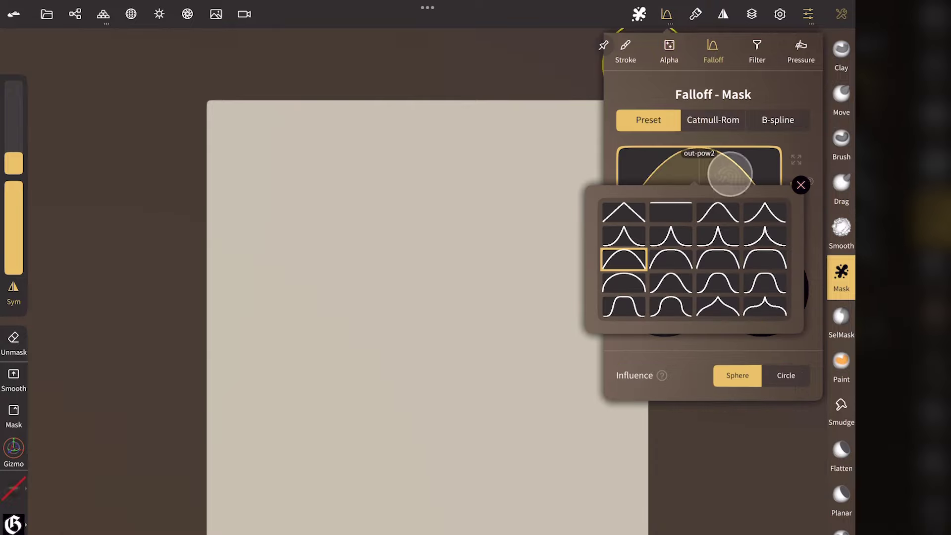
{"action": "left_click", "coordinate": [671, 212]}
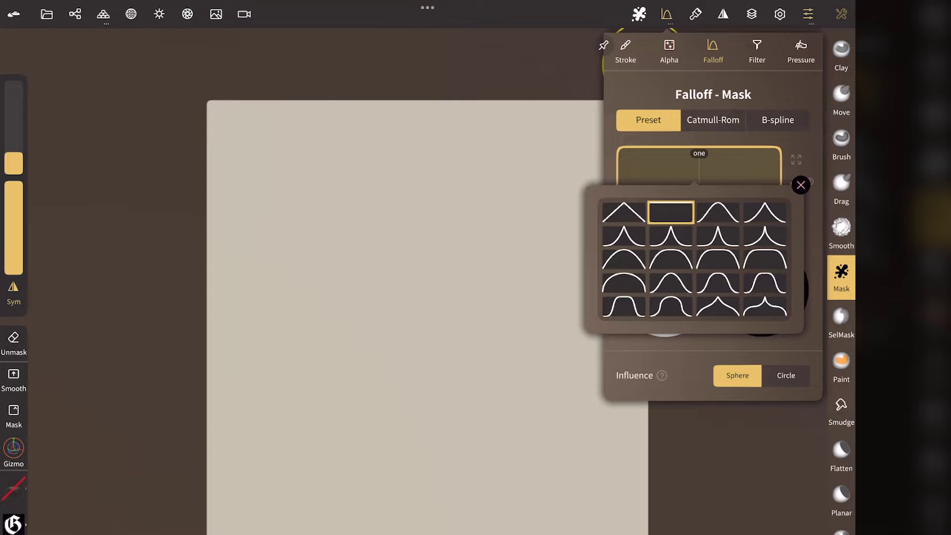
{"action": "left_click", "coordinate": [801, 185]}
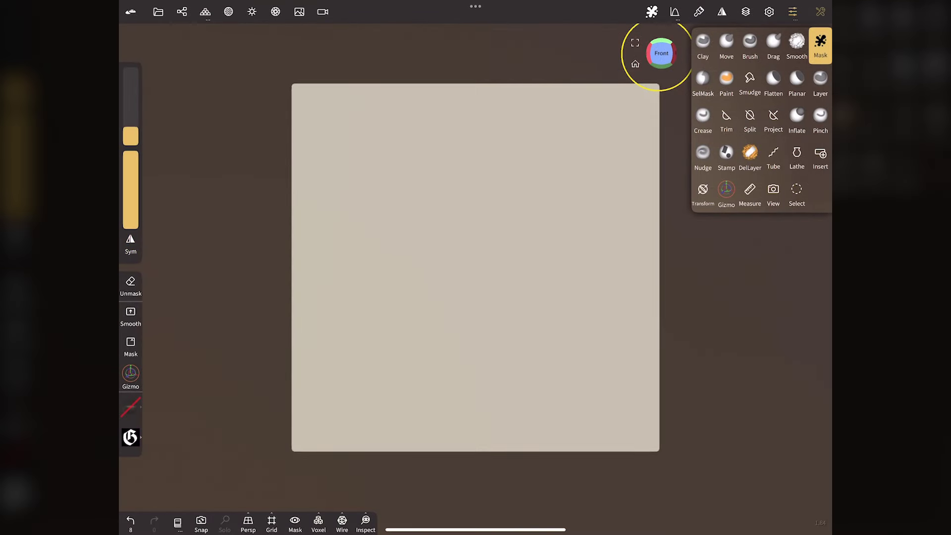
Stamp the G mask at the plane's centre, enlarging it to nearly fill the plane.
{"action": "left_click", "coordinate": [475, 270]}
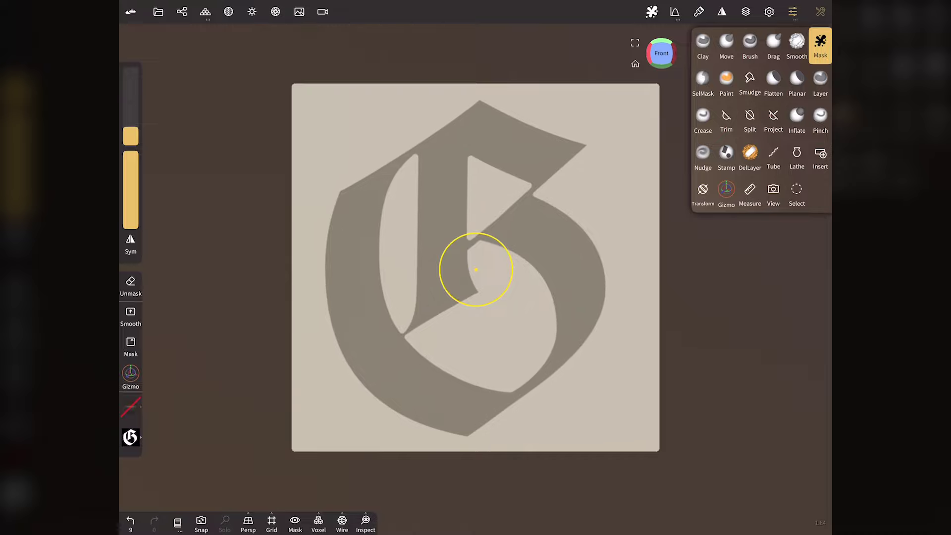
{"action": "left_click_drag", "start_coordinate": [475, 270], "coordinate": [496, 77]}
{"action": "scroll", "coordinate": [429, 280], "scroll_direction": "down", "scroll_amount": 3}
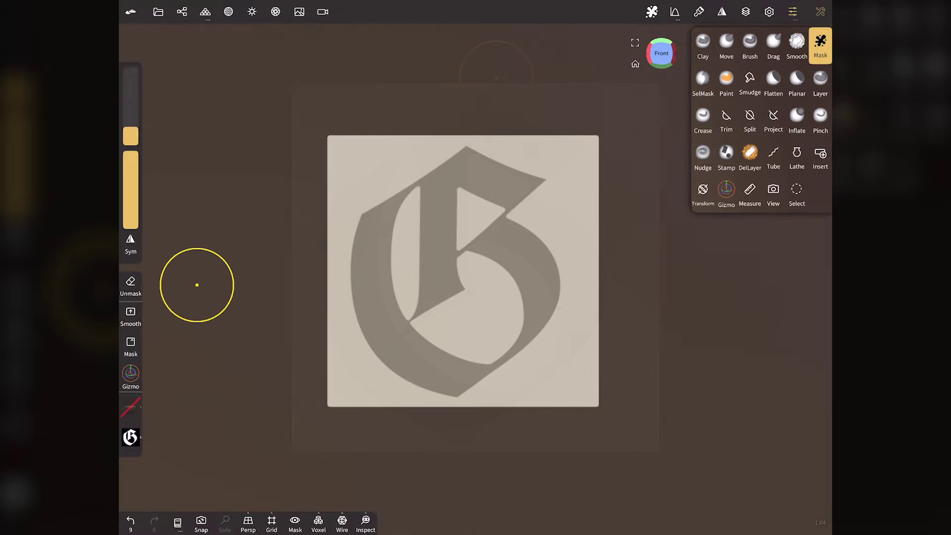
{"action": "left_click_drag", "start_coordinate": [662, 53], "coordinate": [699, 59]}
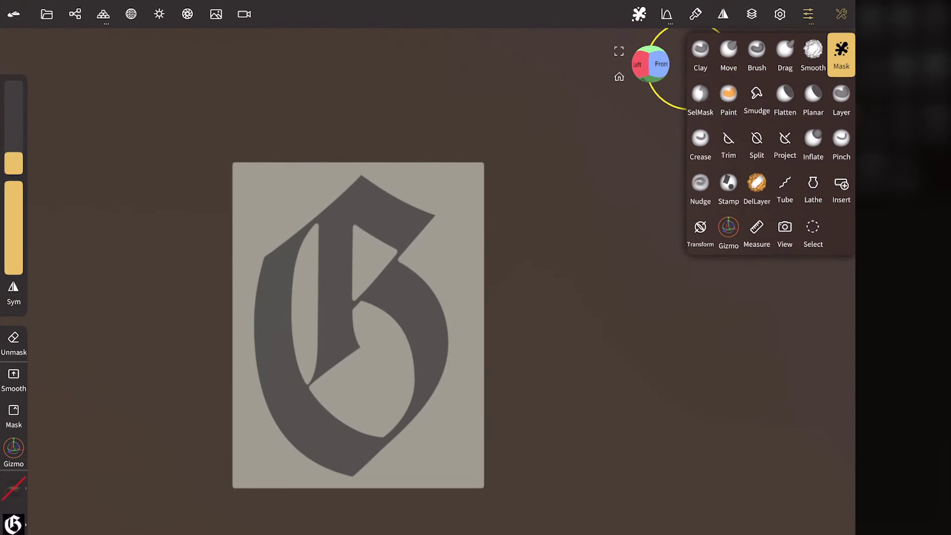
Set the mask shell thickness to 0.103 and Split the masked G off the plane.
{"action": "left_click", "coordinate": [841, 54]}
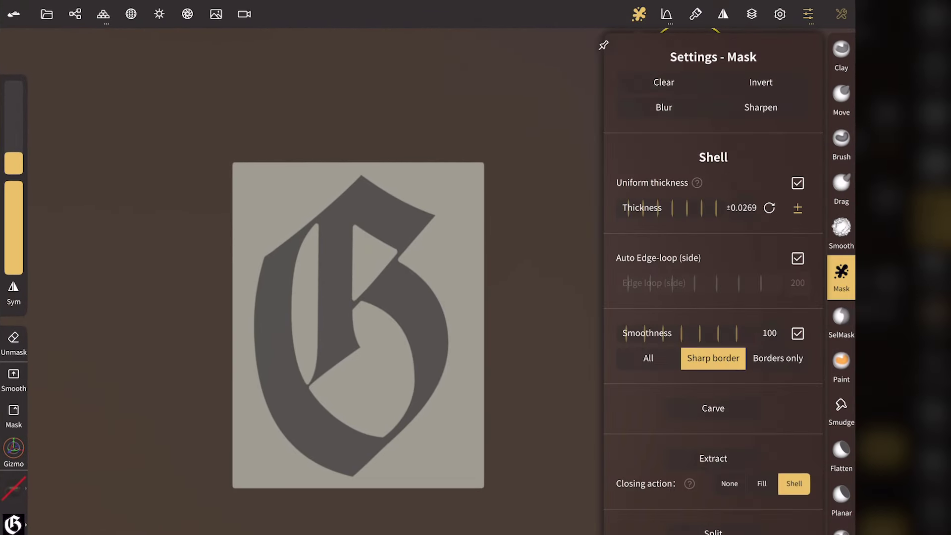
{"action": "left_click_drag", "start_coordinate": [674, 211], "coordinate": [718, 212]}
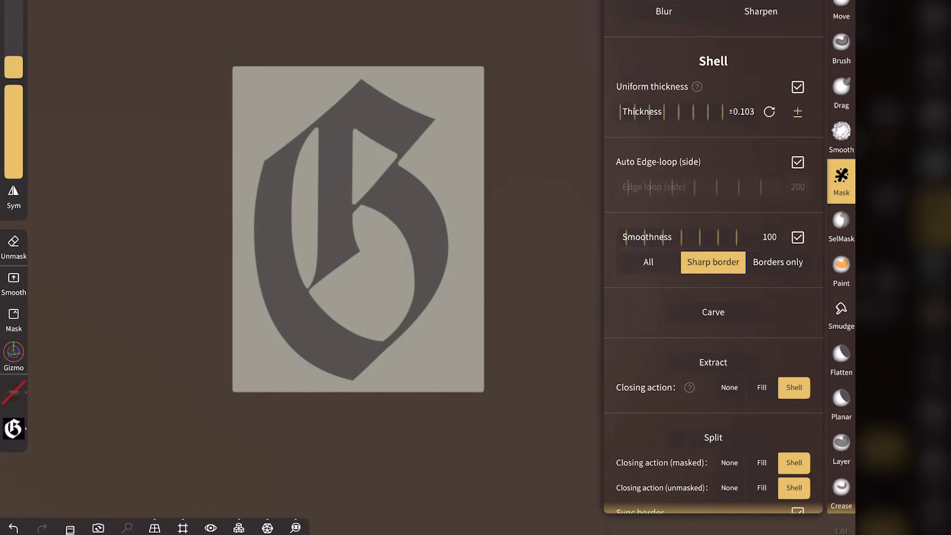
{"action": "left_click", "coordinate": [741, 430]}
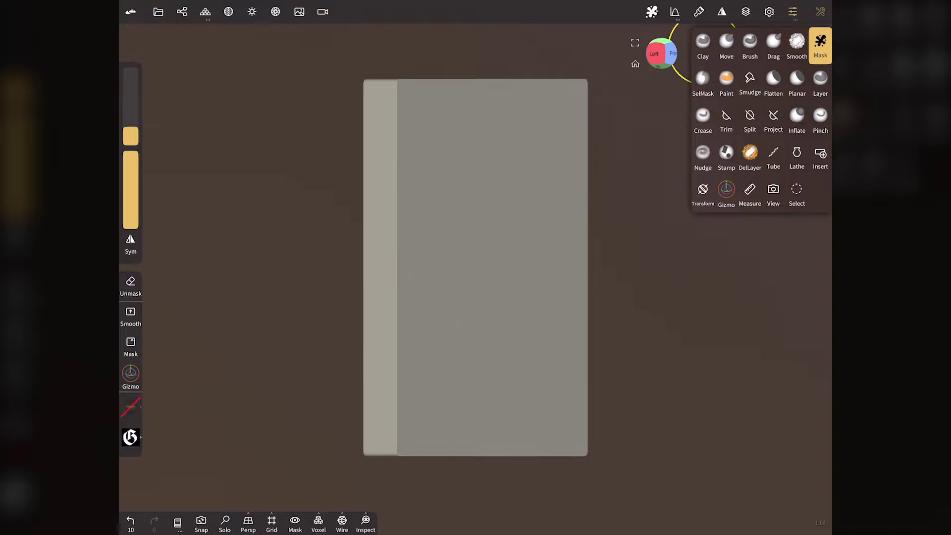
Compare the pieces by toggling visibility, then delete the carved Plane object, keeping Plane ext.
{"action": "left_click", "coordinate": [182, 12]}
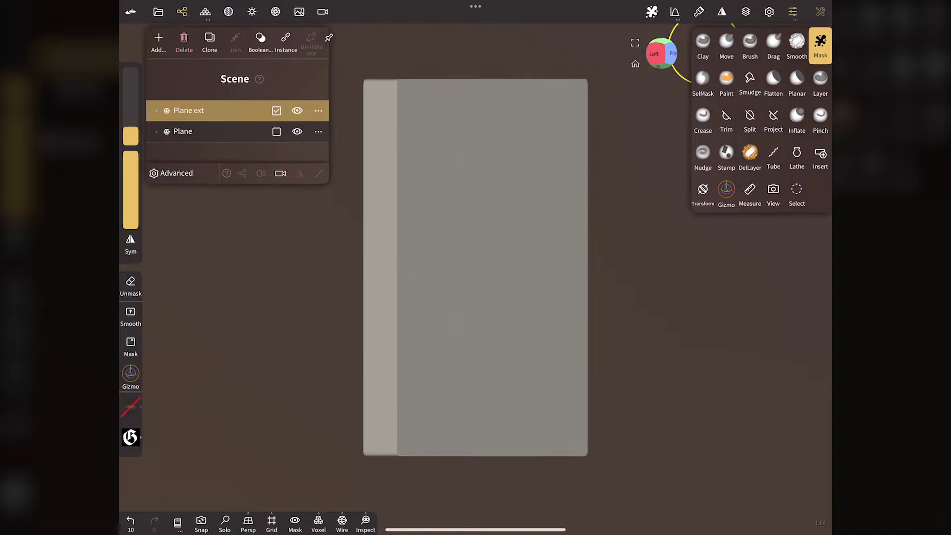
{"action": "left_click", "coordinate": [276, 111]}
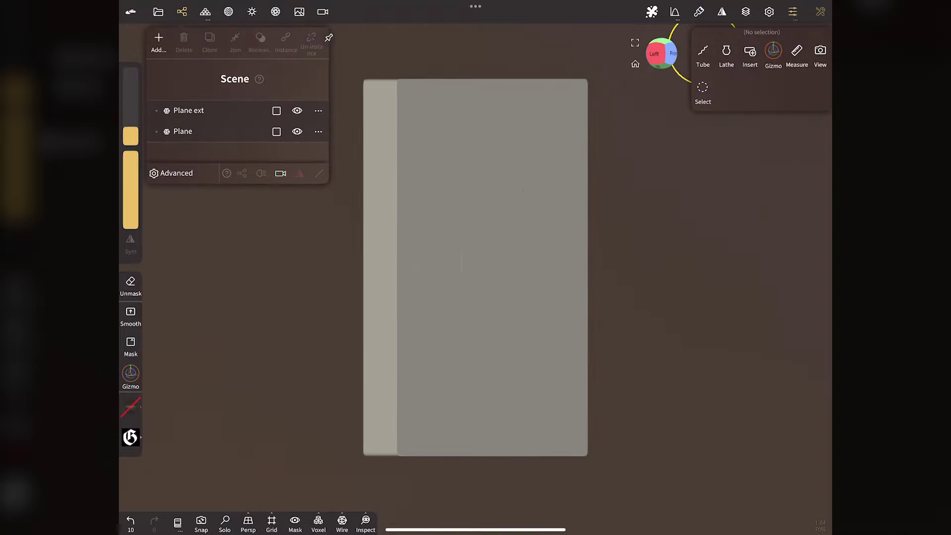
{"action": "left_click", "coordinate": [297, 111]}
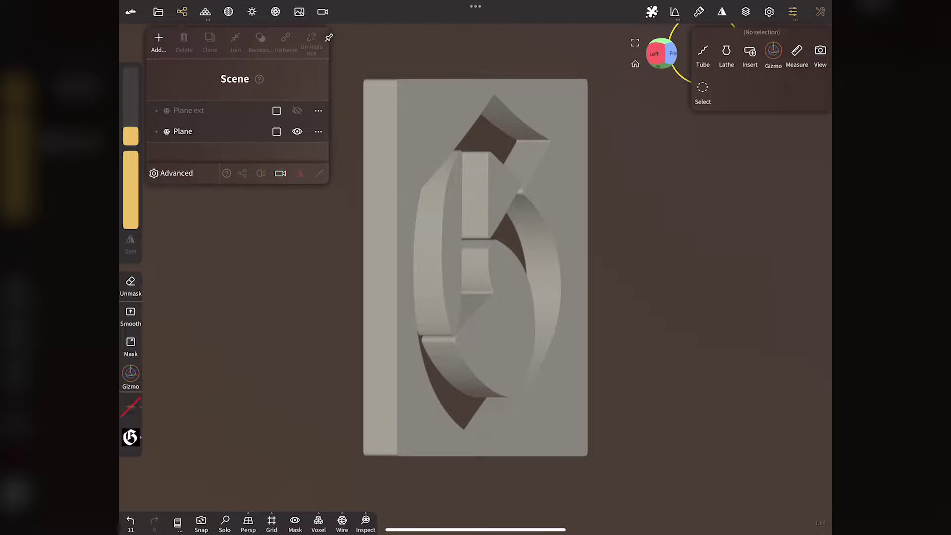
{"action": "left_click", "coordinate": [297, 110]}
{"action": "left_click", "coordinate": [297, 131]}
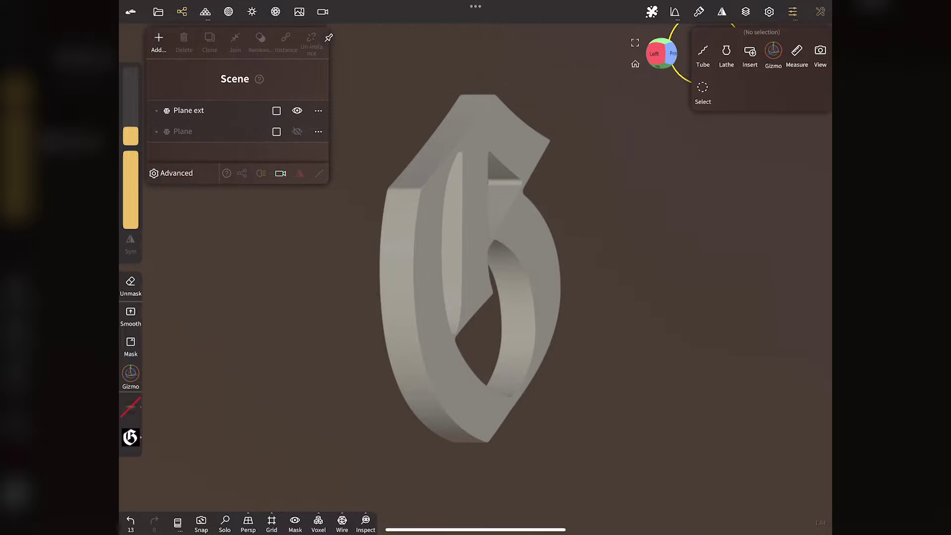
{"action": "left_click", "coordinate": [238, 132]}
{"action": "left_click", "coordinate": [184, 41]}
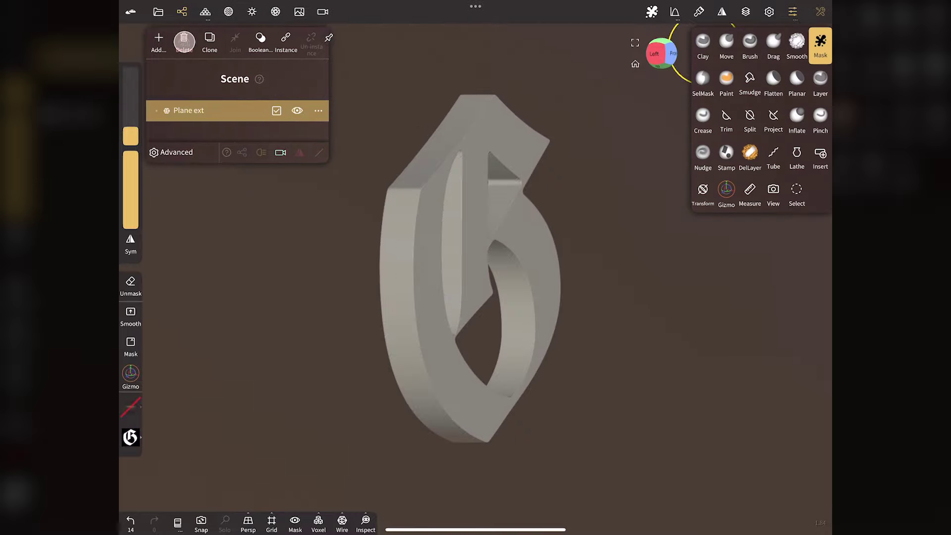
{"action": "left_click", "coordinate": [181, 11]}
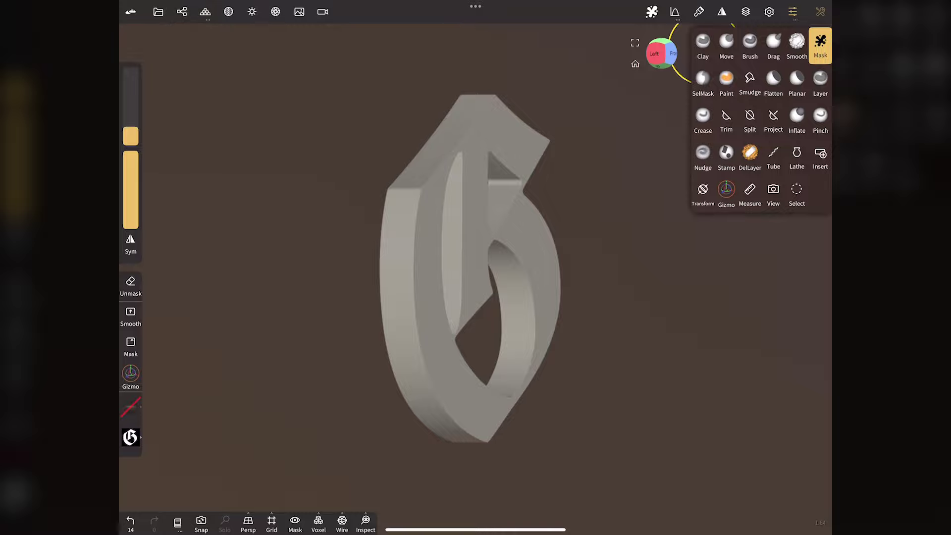
Snap to front, tilt to see the letter's thickness, and enable the Gizmo in bottom view.
{"action": "left_click", "coordinate": [670, 54]}
{"action": "left_click_drag", "start_coordinate": [664, 56], "coordinate": [667, 33]}
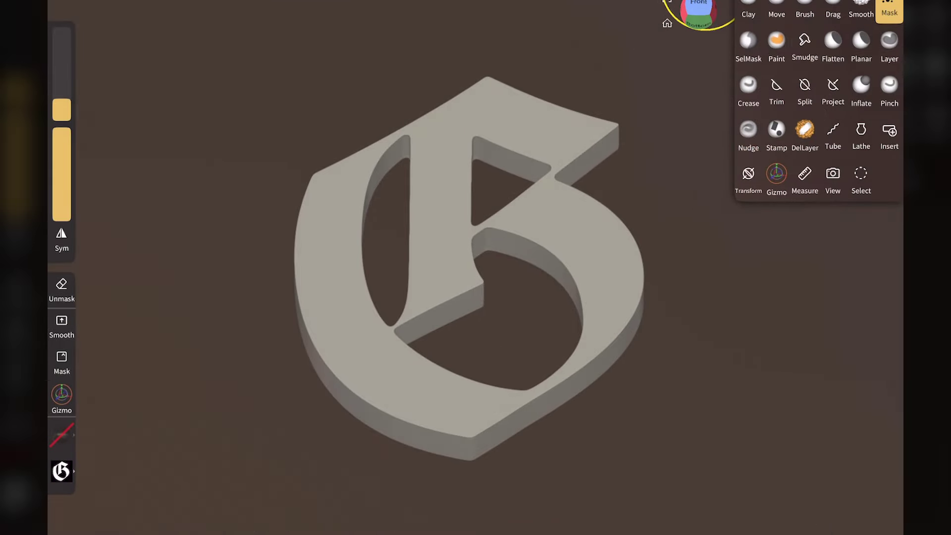
{"action": "left_click", "coordinate": [777, 174]}
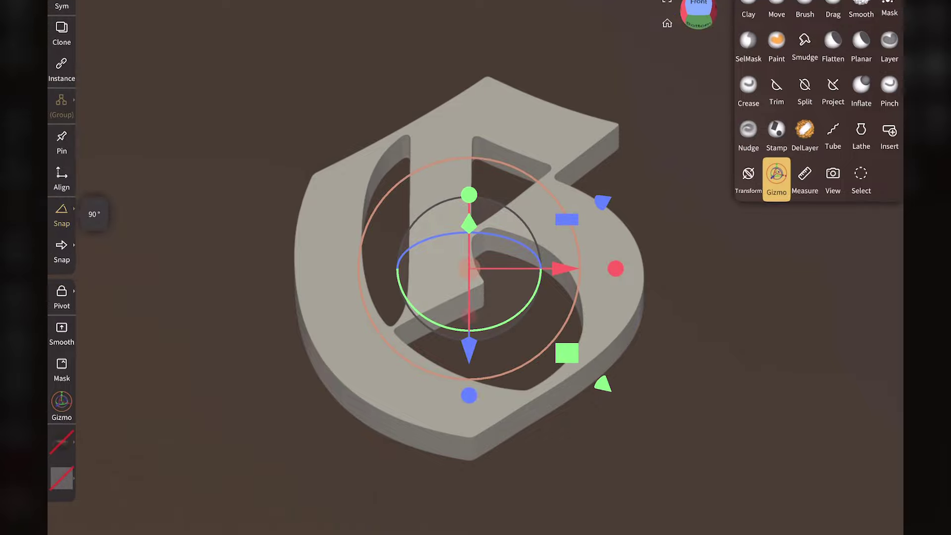
{"action": "left_click", "coordinate": [698, 24]}
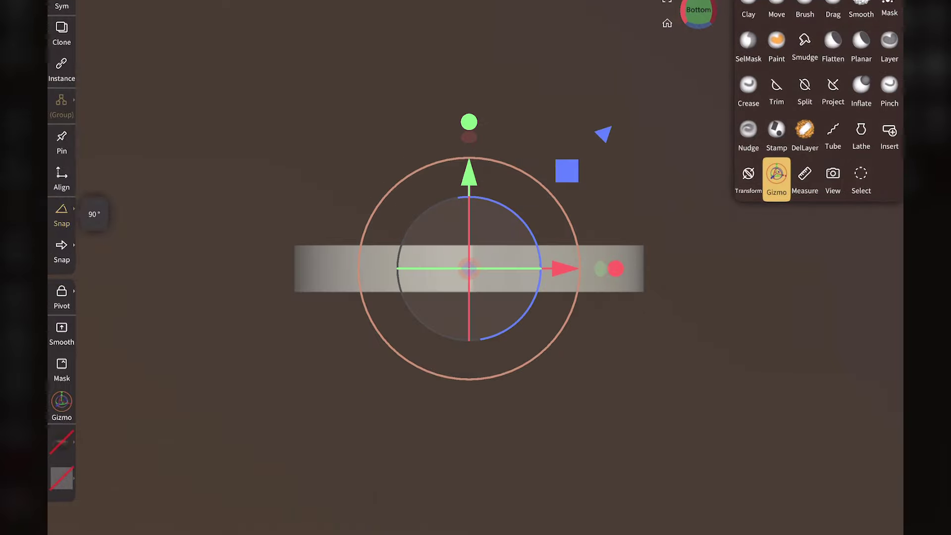
Scale the G to about twice its thickness with the gizmo's green handle.
{"action": "left_click_drag", "start_coordinate": [469, 122], "coordinate": [498, 5]}
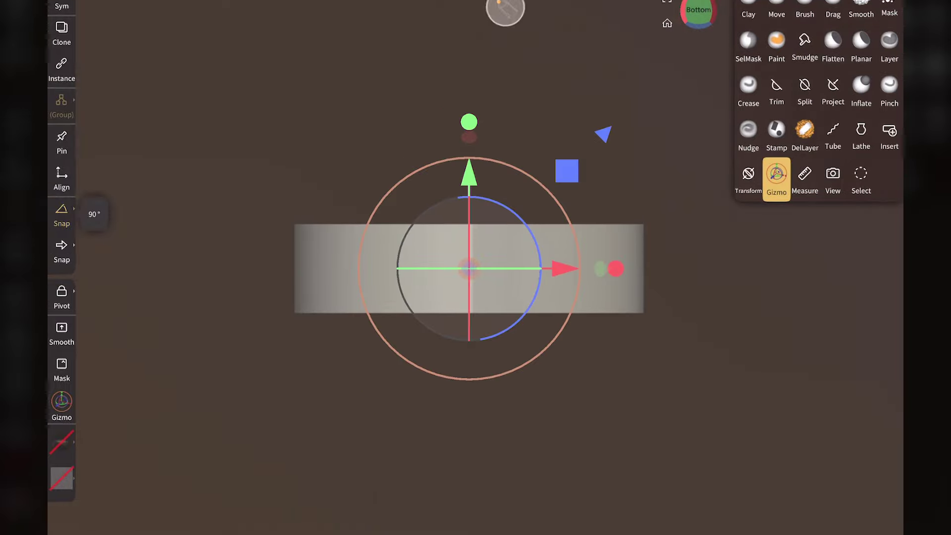
{"action": "left_click_drag", "start_coordinate": [698, 20], "coordinate": [700, 51]}
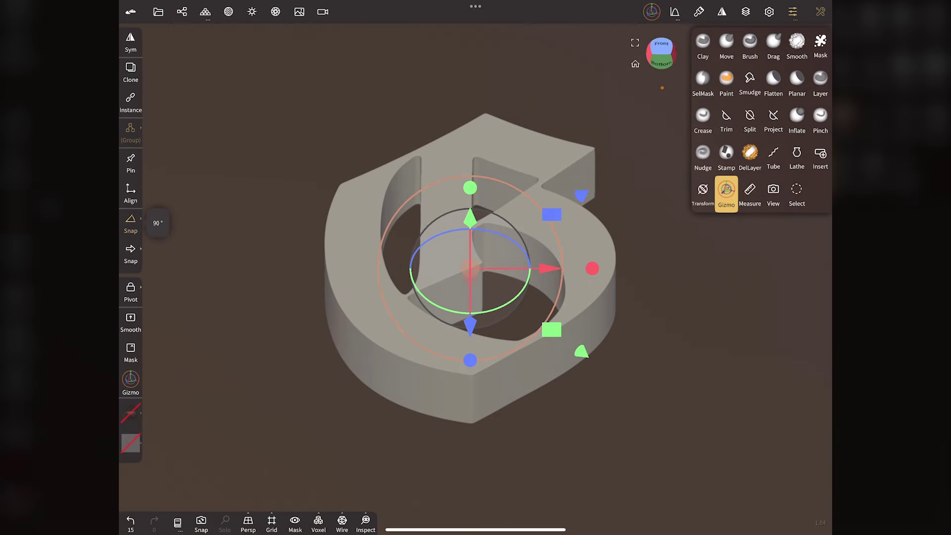
{"action": "left_click", "coordinate": [469, 180]}
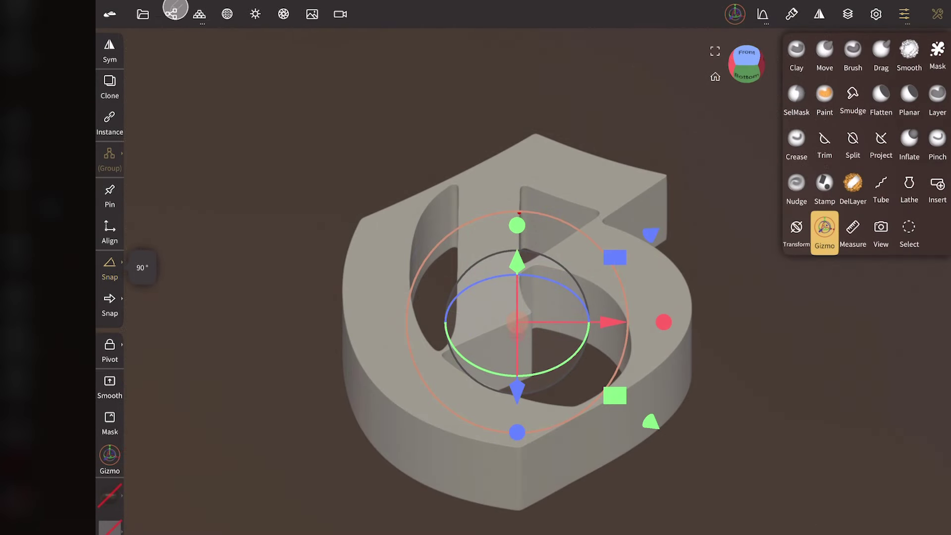
Clone the letter as Plane ext 1 and return to the front view.
{"action": "left_click", "coordinate": [172, 12]}
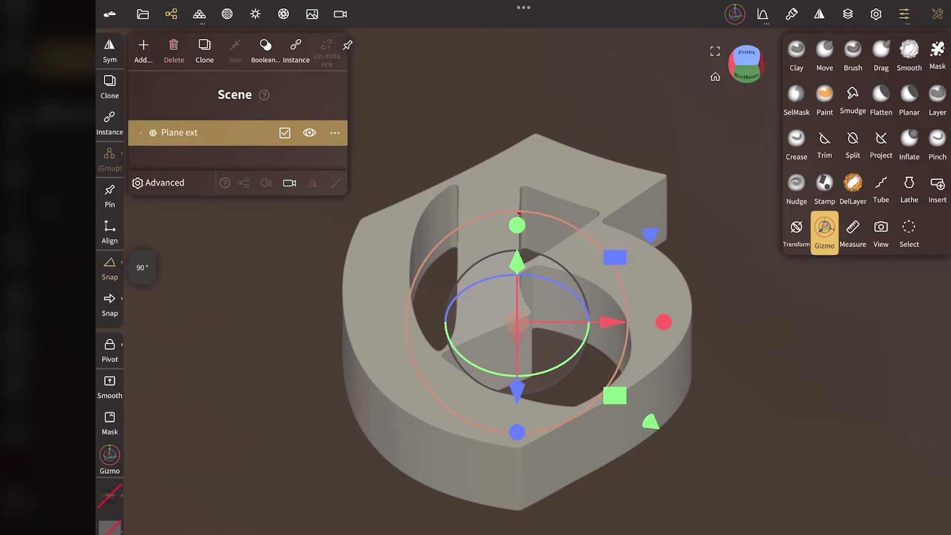
{"action": "left_click", "coordinate": [204, 49]}
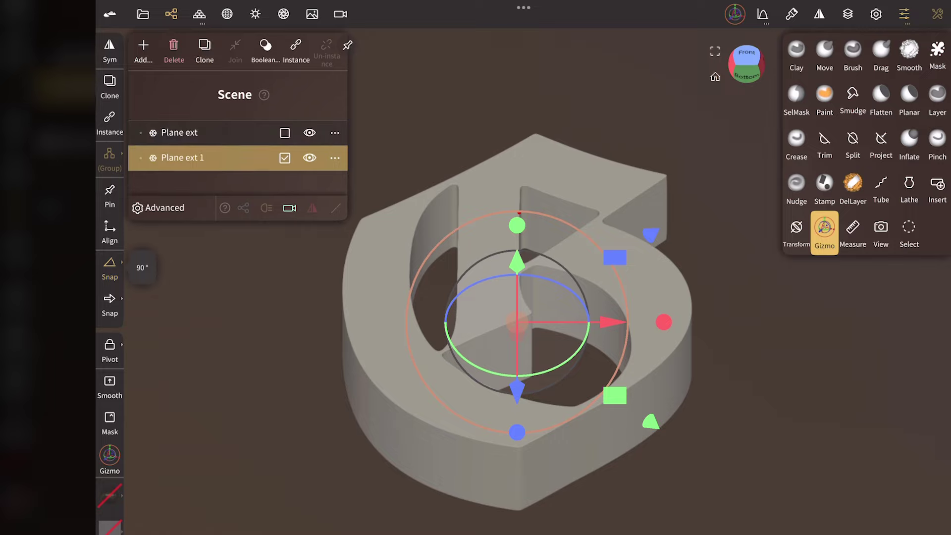
{"action": "left_click", "coordinate": [310, 133]}
{"action": "left_click", "coordinate": [172, 14]}
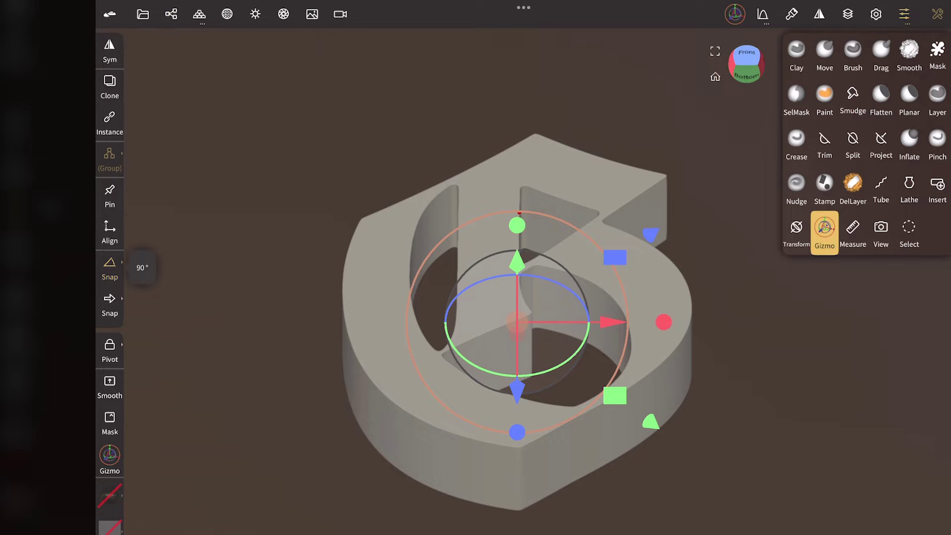
{"action": "left_click", "coordinate": [747, 60]}
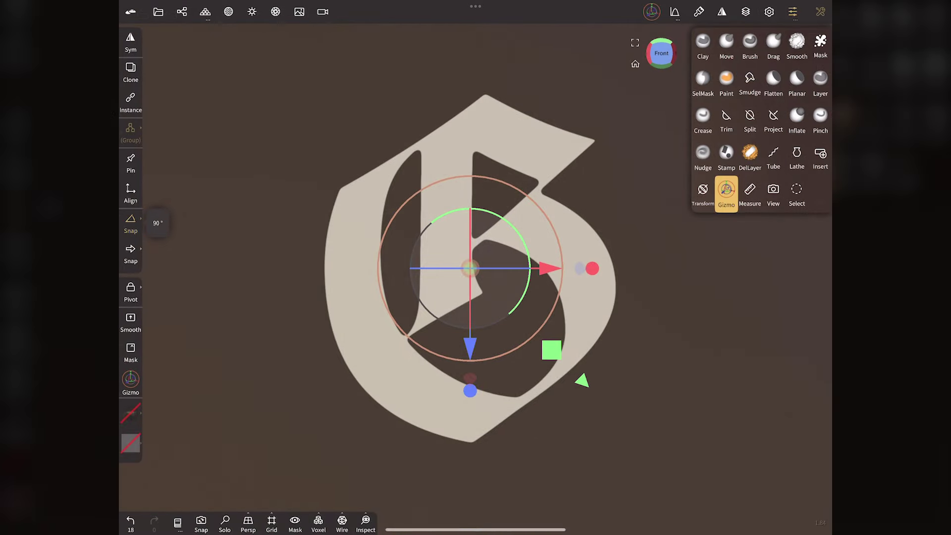
Snap to the orthographic left view and select the Trim tool with hole filling off.
{"action": "left_click_drag", "start_coordinate": [662, 53], "coordinate": [710, 57]}
{"action": "left_click", "coordinate": [654, 53]}
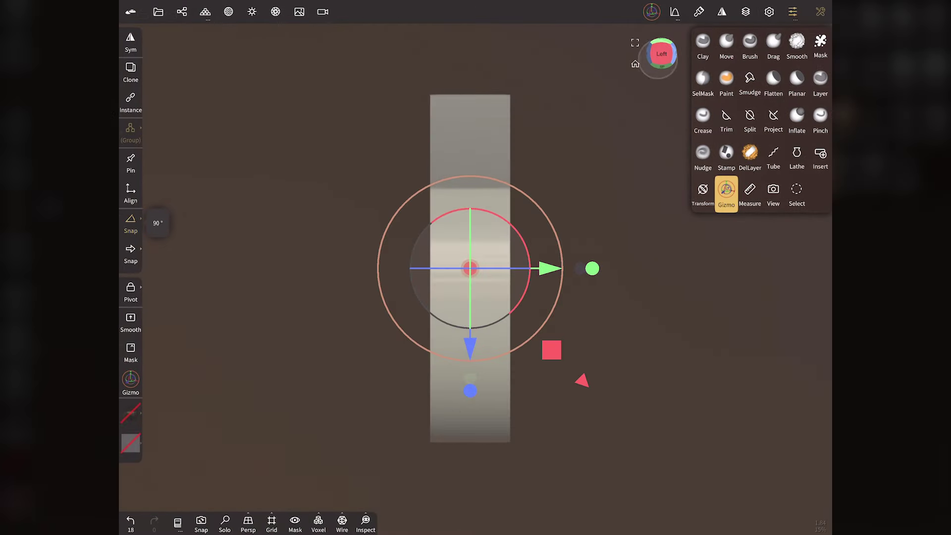
{"action": "left_click", "coordinate": [729, 144]}
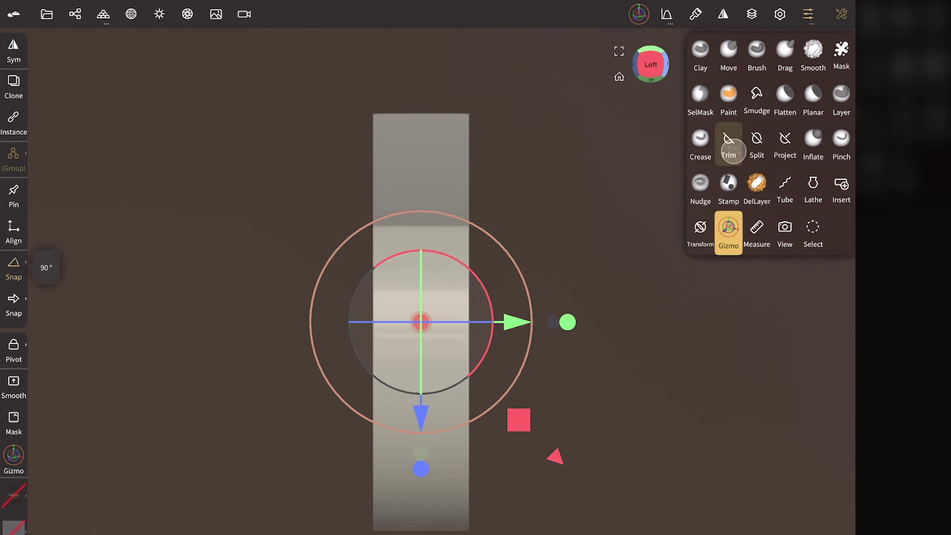
{"action": "left_click", "coordinate": [728, 144]}
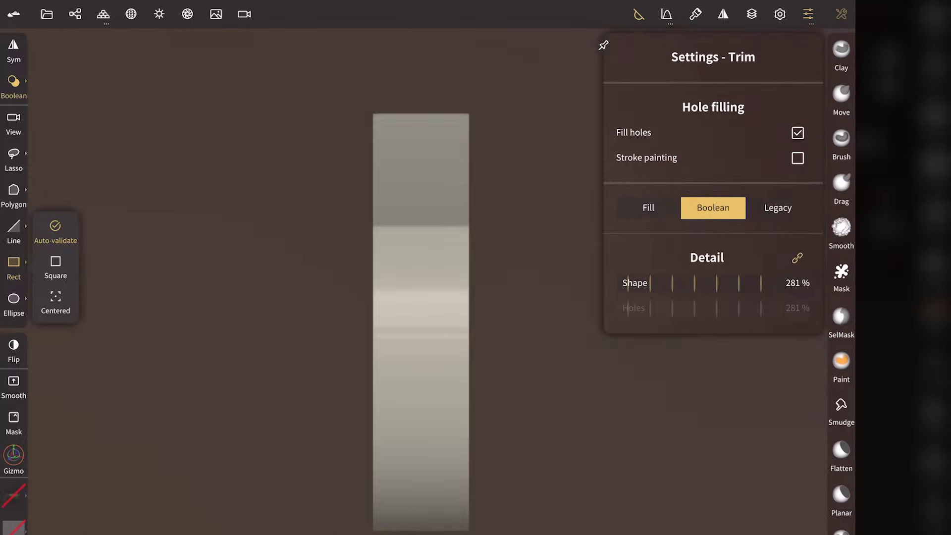
{"action": "left_click", "coordinate": [798, 132]}
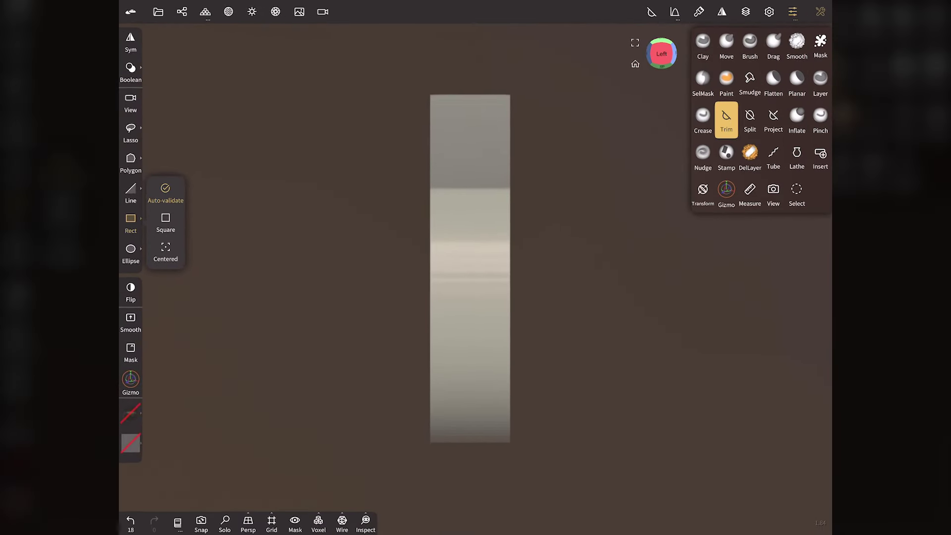
Cut rectangular regions from the G, leaving only a thin-walled letter outline.
{"action": "left_click_drag", "start_coordinate": [546, 61], "coordinate": [507, 469]}
{"action": "mouse_move", "coordinate": [662, 53]}
{"action": "left_mouse_down"}
{"action": "mouse_move", "coordinate": [589, 48]}
{"action": "mouse_move", "coordinate": [644, 50]}
{"action": "left_mouse_up"}
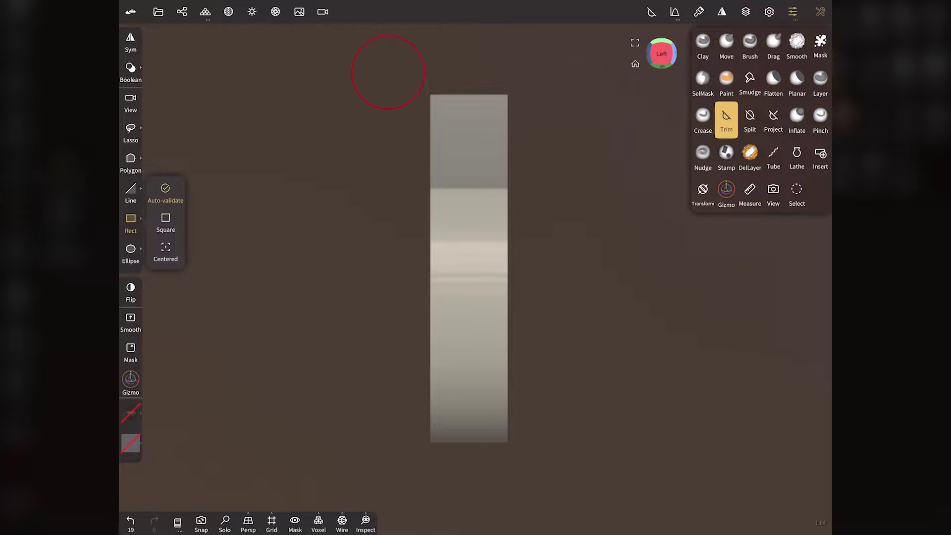
{"action": "left_click_drag", "start_coordinate": [388, 73], "coordinate": [434, 465]}
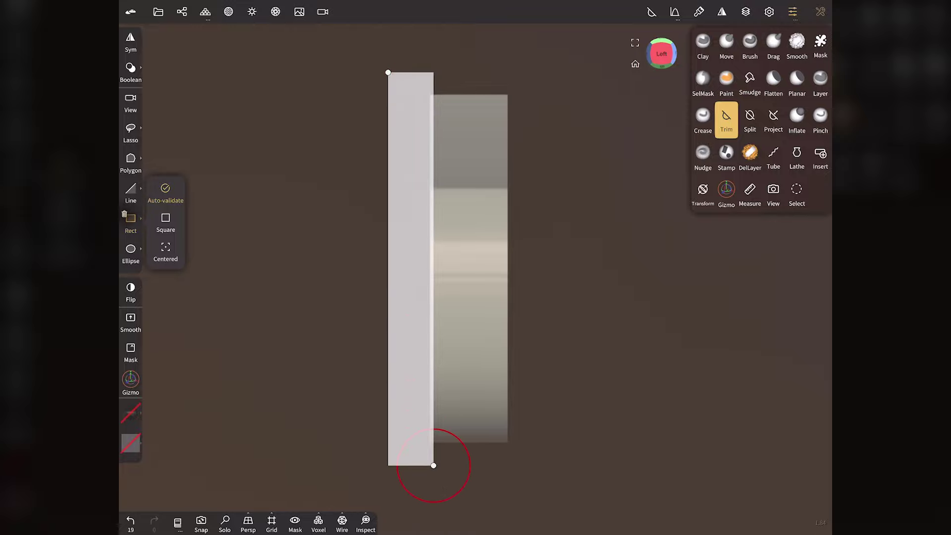
{"action": "left_click_drag", "start_coordinate": [662, 53], "coordinate": [584, 54]}
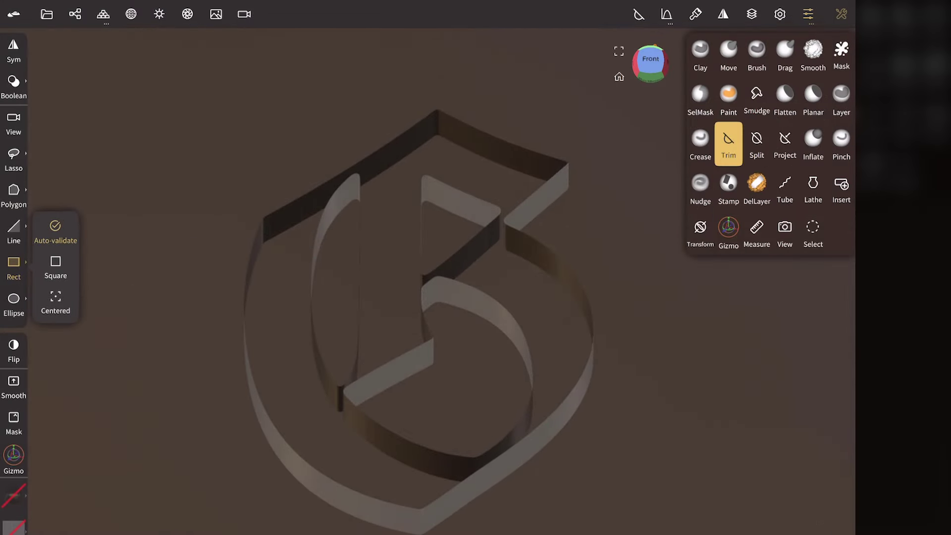
Invert the mask on the G and trial-extract a 0.0869-thick shell, then undo it.
{"action": "left_click", "coordinate": [842, 54]}
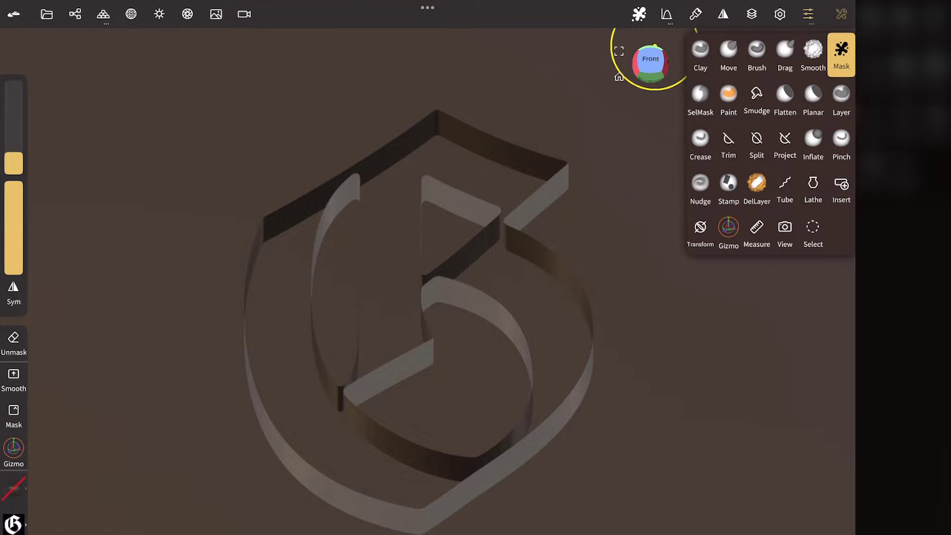
{"action": "left_click", "coordinate": [135, 111]}
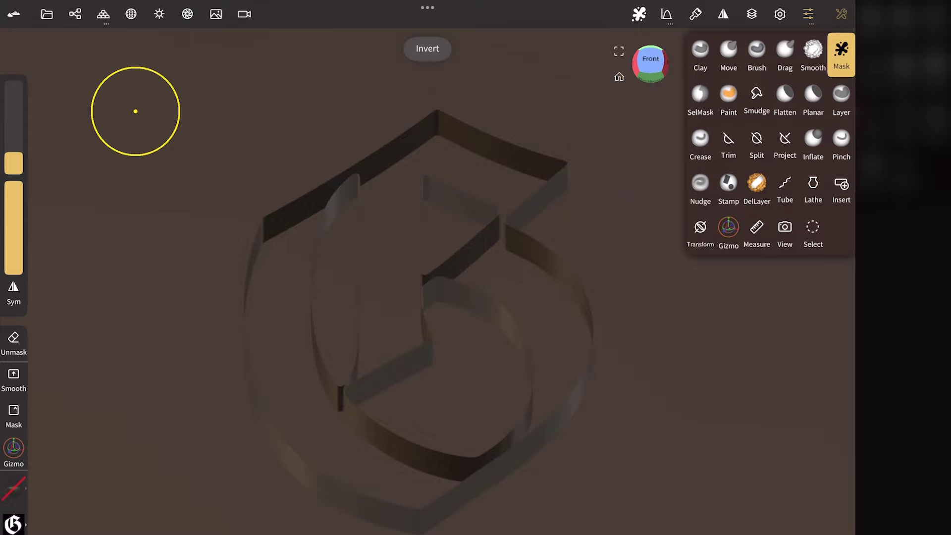
{"action": "left_click", "coordinate": [841, 52]}
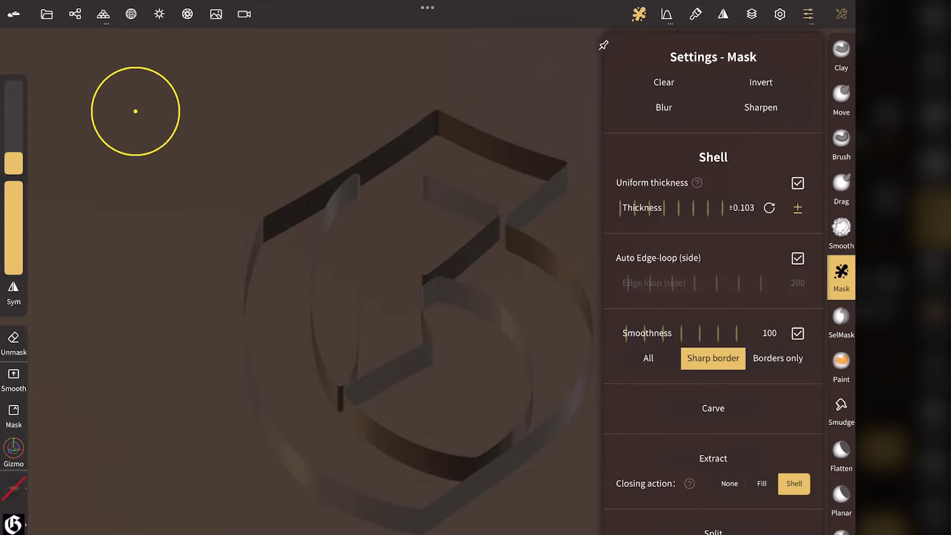
{"action": "left_click_drag", "start_coordinate": [681, 213], "coordinate": [665, 212]}
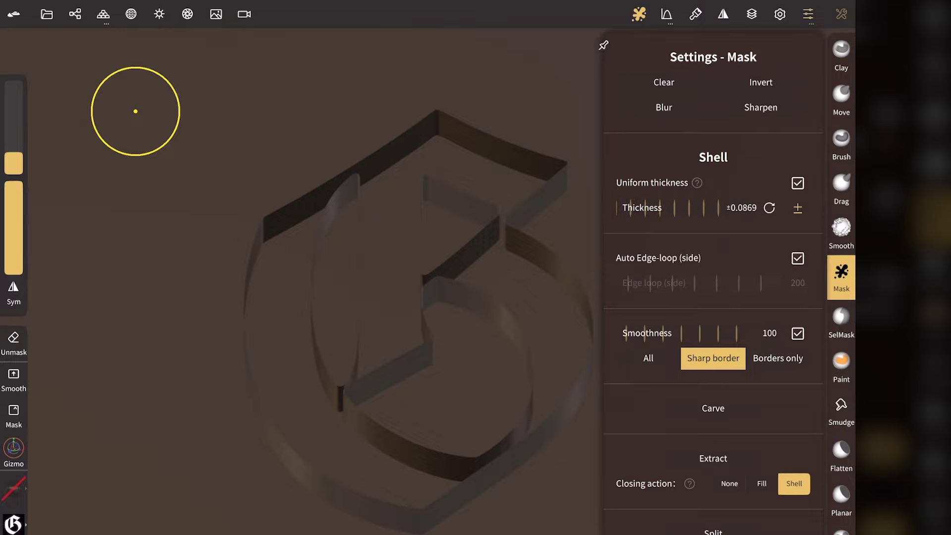
{"action": "left_click", "coordinate": [733, 464]}
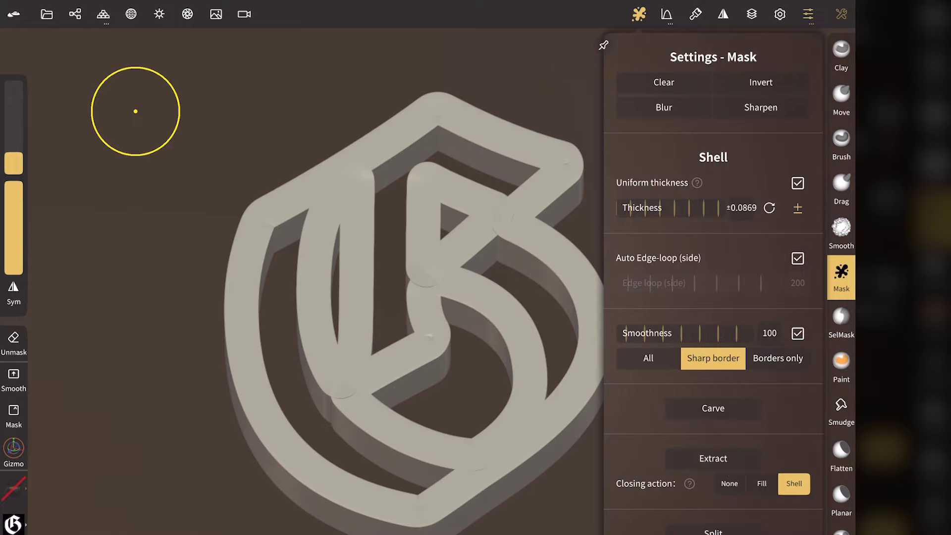
{"action": "key", "text": "ctrl+z"}
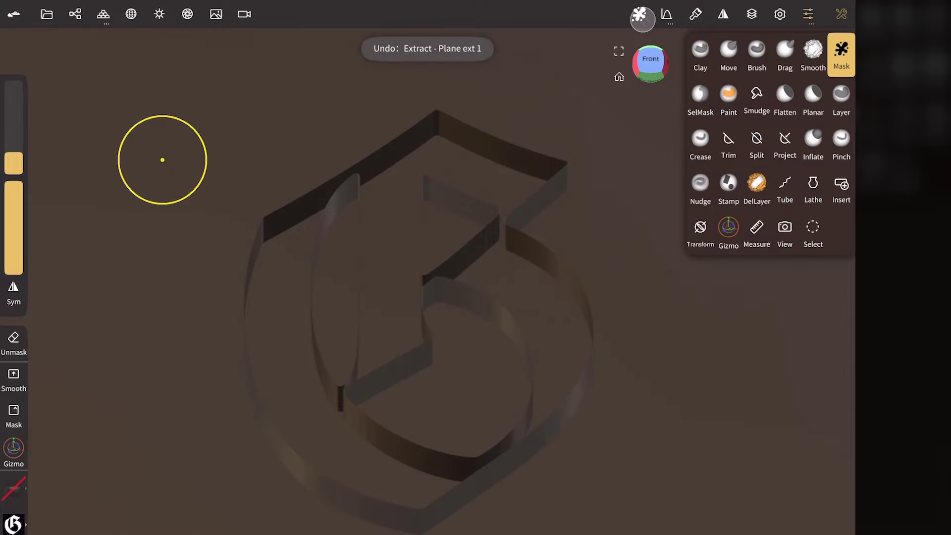
Trial-extract shells at about 0.0394 and 0.0103 thickness, undoing each one.
{"action": "left_click", "coordinate": [639, 14]}
{"action": "left_click_drag", "start_coordinate": [676, 208], "coordinate": [665, 208]}
{"action": "left_click", "coordinate": [735, 464]}
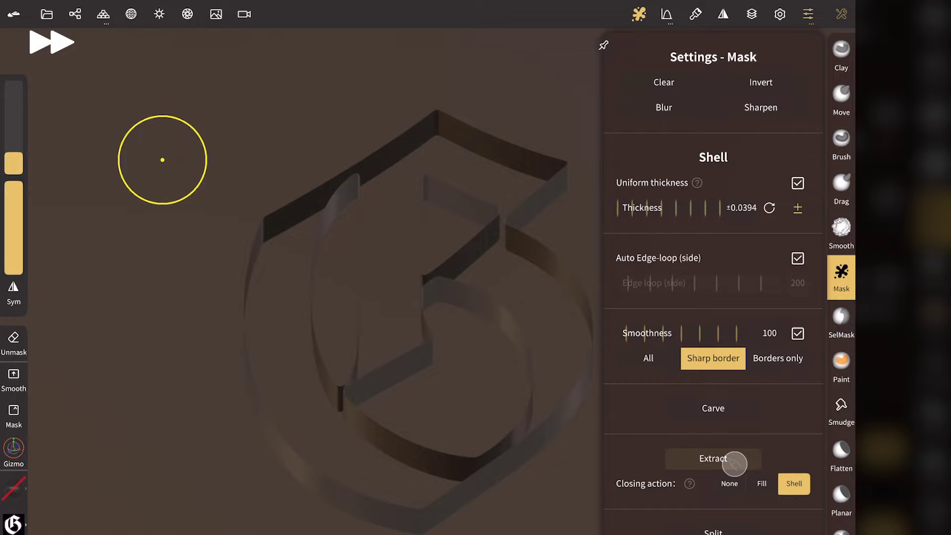
{"action": "key", "text": "ctrl+z"}
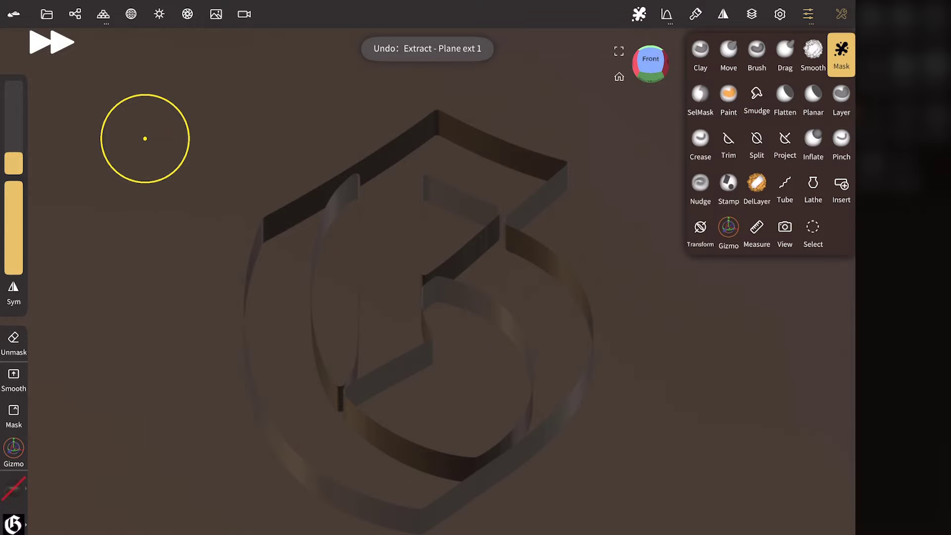
{"action": "left_click", "coordinate": [639, 14]}
{"action": "left_click_drag", "start_coordinate": [680, 208], "coordinate": [667, 208]}
{"action": "left_click", "coordinate": [730, 464]}
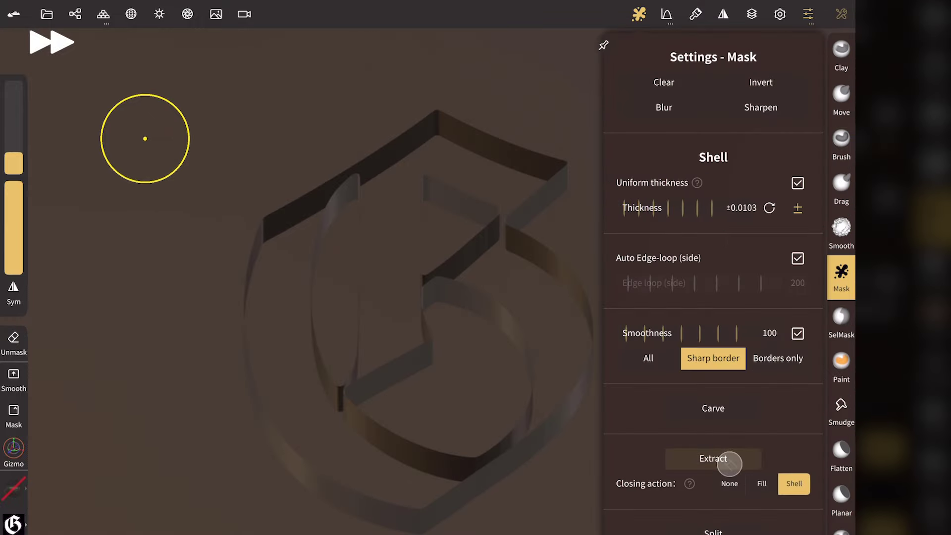
{"action": "key", "text": "ctrl+z"}
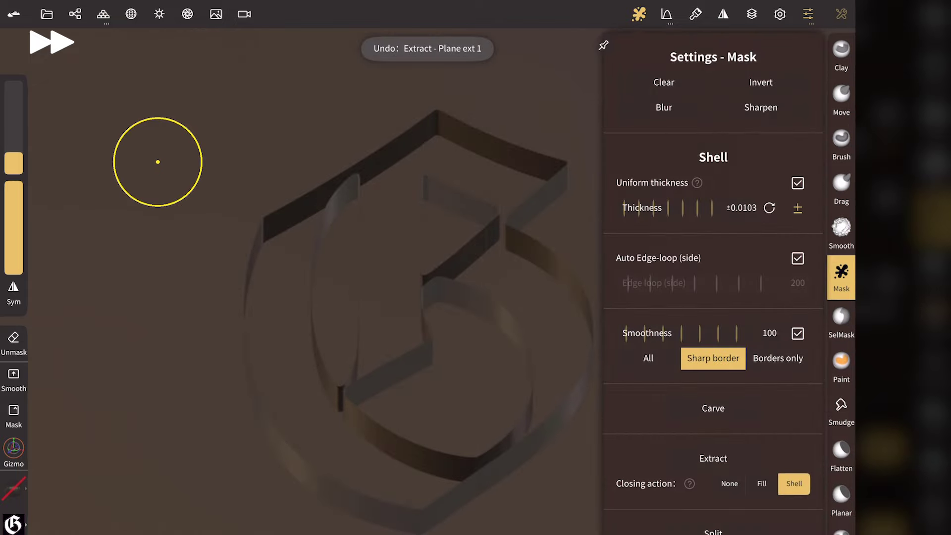
Extract the final outline shell at thickness 0.0137 and orbit to inspect it.
{"action": "left_click_drag", "start_coordinate": [696, 214], "coordinate": [699, 214]}
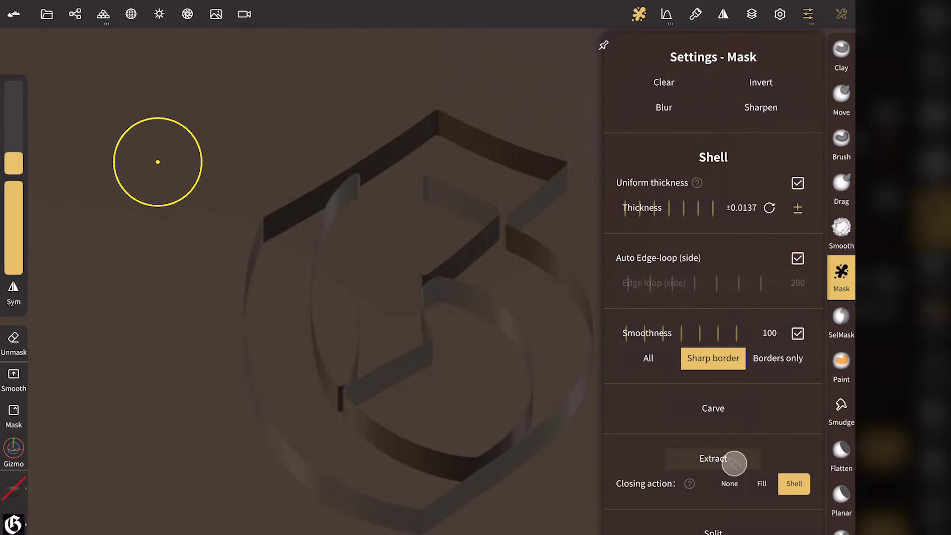
{"action": "left_click", "coordinate": [735, 463]}
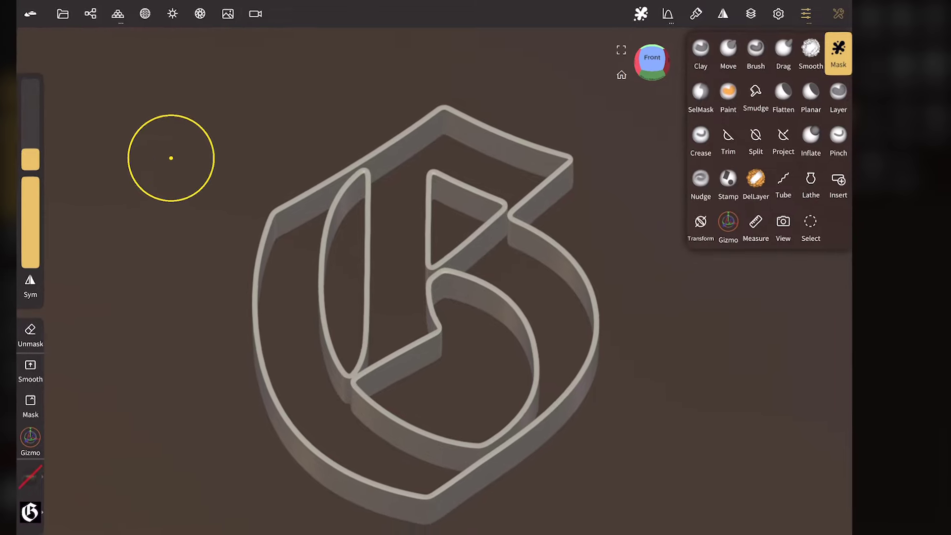
{"action": "left_click", "coordinate": [651, 64]}
{"action": "left_click_drag", "start_coordinate": [658, 54], "coordinate": [691, 61]}
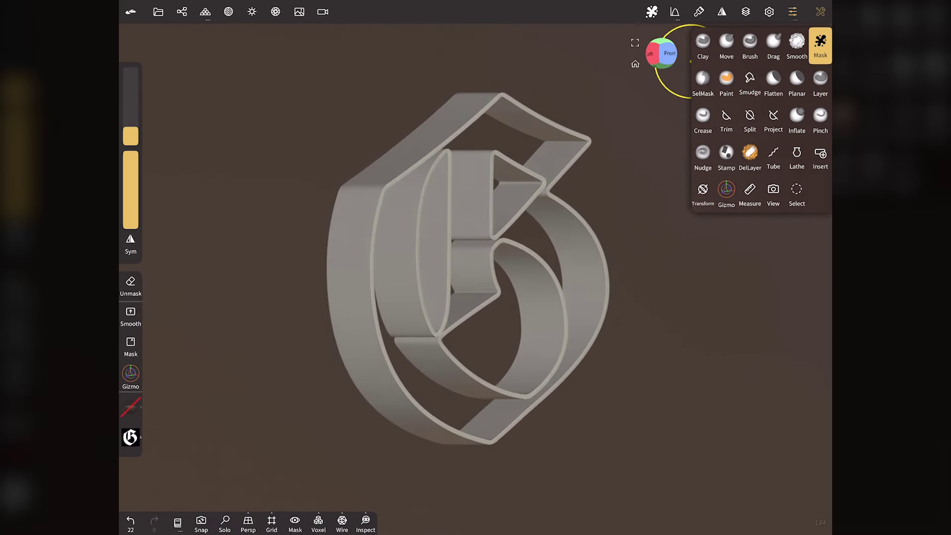
Hide the third Plane ext, delete Plane ext 1, then unhide and deselect the remaining objects.
{"action": "left_click", "coordinate": [182, 11]}
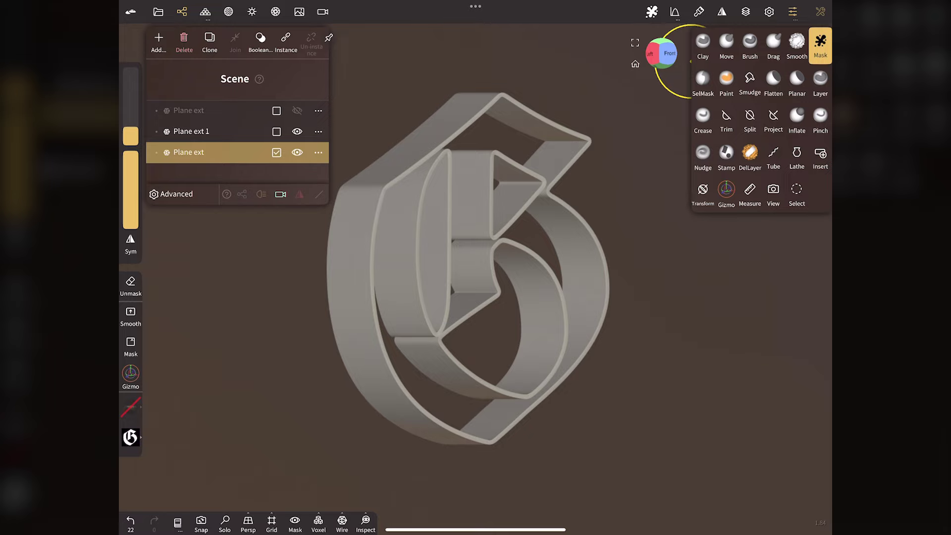
{"action": "left_click", "coordinate": [297, 152]}
{"action": "left_click", "coordinate": [219, 131]}
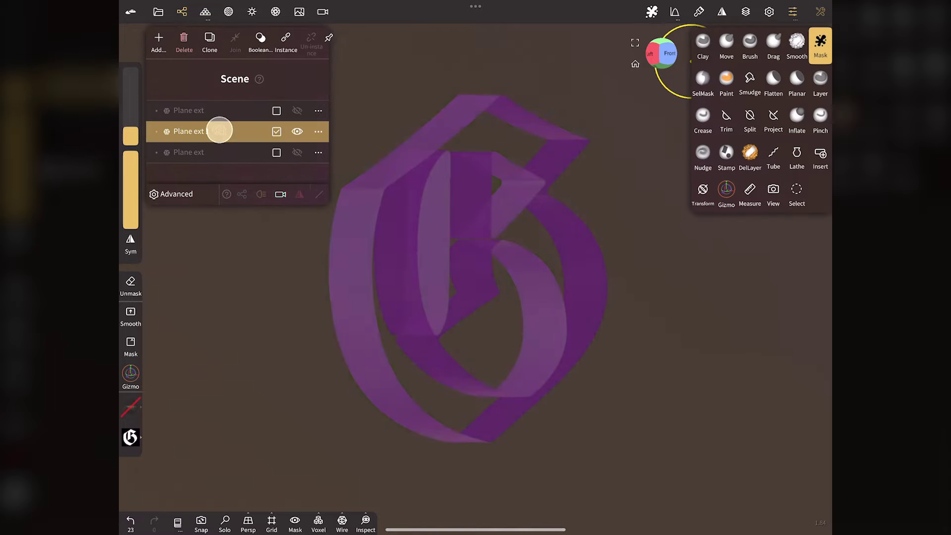
{"action": "left_click", "coordinate": [184, 40]}
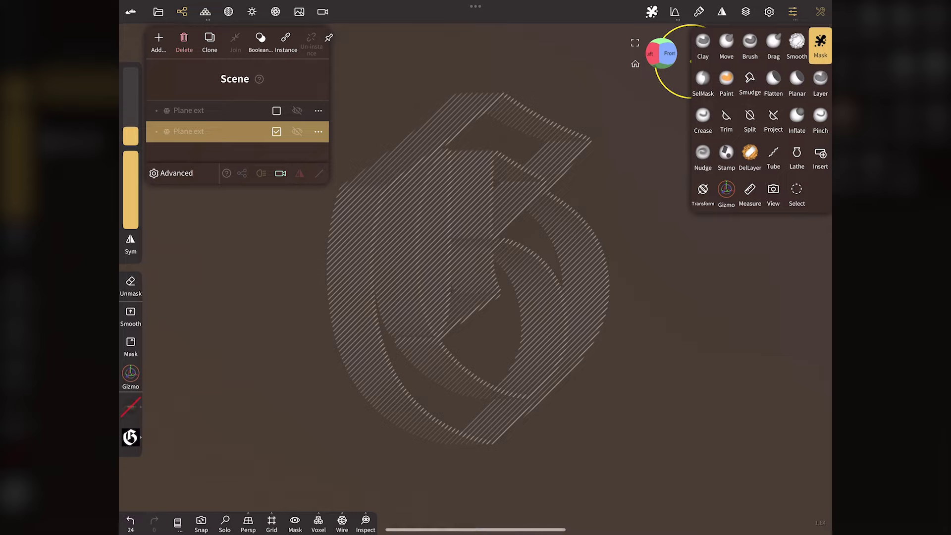
{"action": "left_click", "coordinate": [298, 132]}
{"action": "left_click", "coordinate": [277, 132]}
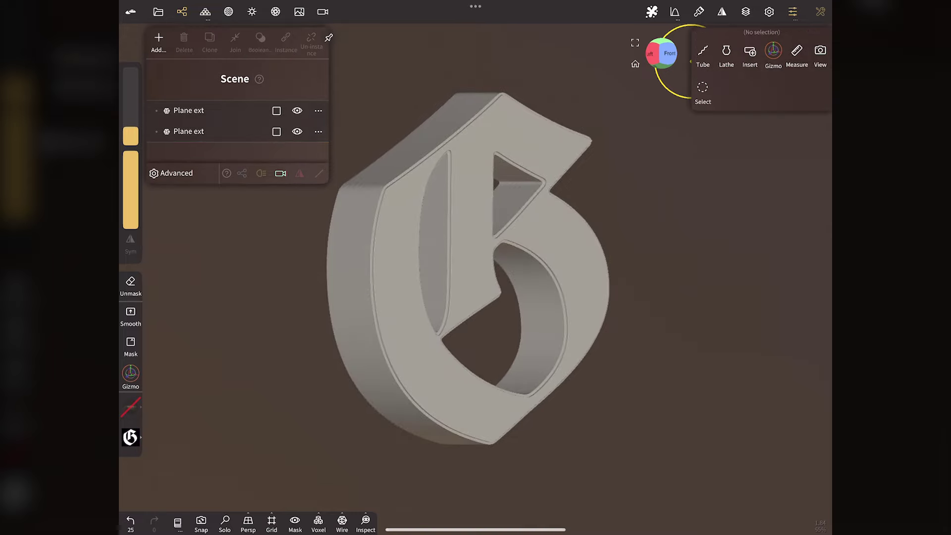
Snap to the front view of the G and tilt to see its depth.
{"action": "left_click", "coordinate": [691, 61]}
{"action": "left_click", "coordinate": [664, 54]}
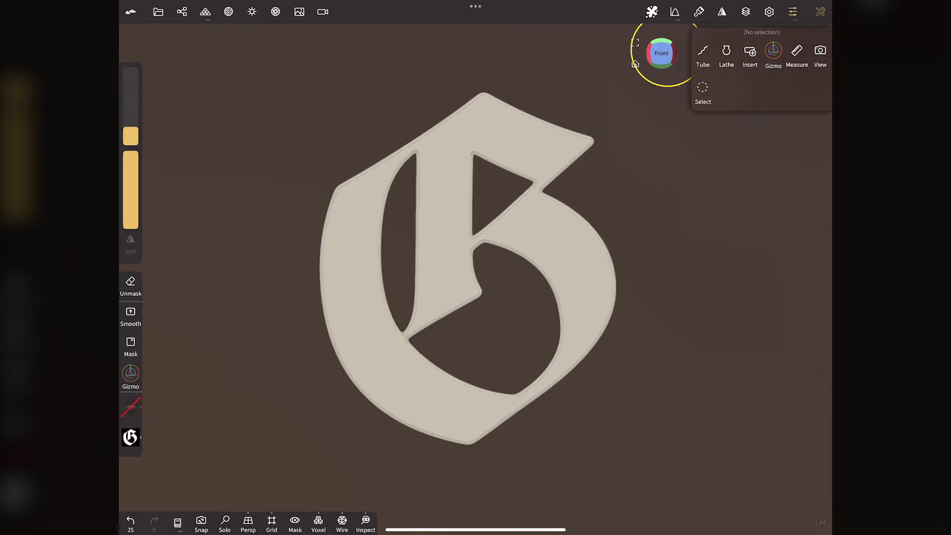
{"action": "left_click_drag", "start_coordinate": [664, 54], "coordinate": [670, 31]}
Hide the second Plane ext object and orbit to an angled view of the extruded G.
{"action": "left_click", "coordinate": [661, 63]}
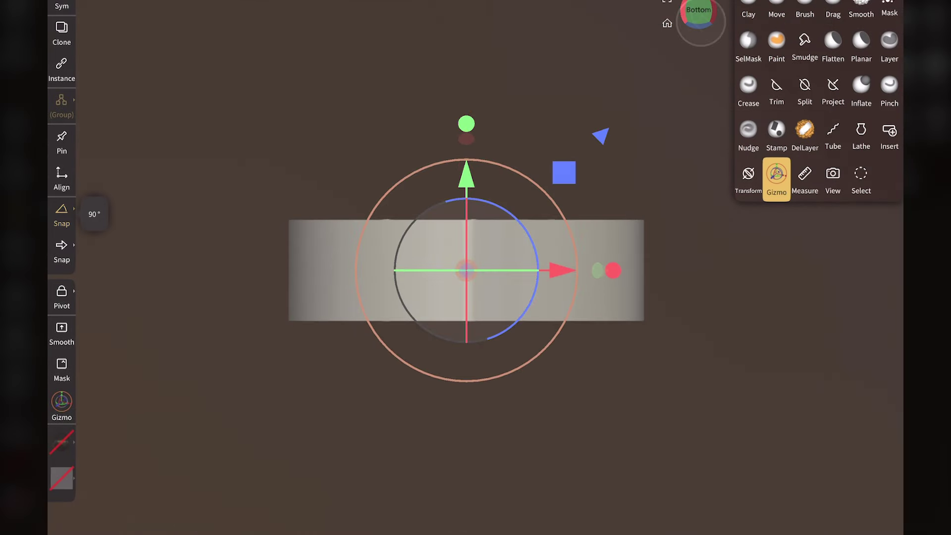
{"action": "left_click_drag", "start_coordinate": [468, 177], "coordinate": [474, 173]}
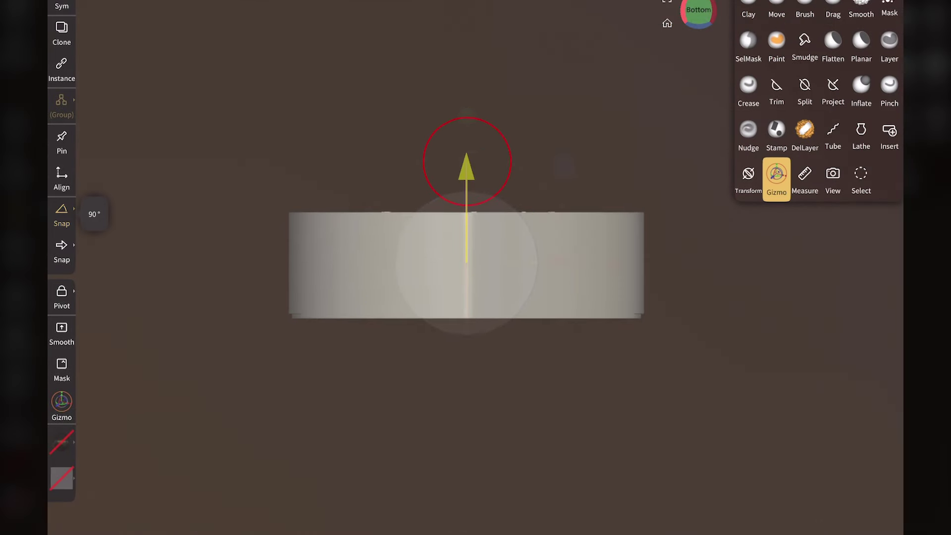
{"action": "mouse_move", "coordinate": [699, 20]}
{"action": "left_mouse_down"}
{"action": "mouse_move", "coordinate": [696, 59]}
{"action": "mouse_move", "coordinate": [688, 57]}
{"action": "left_mouse_up"}
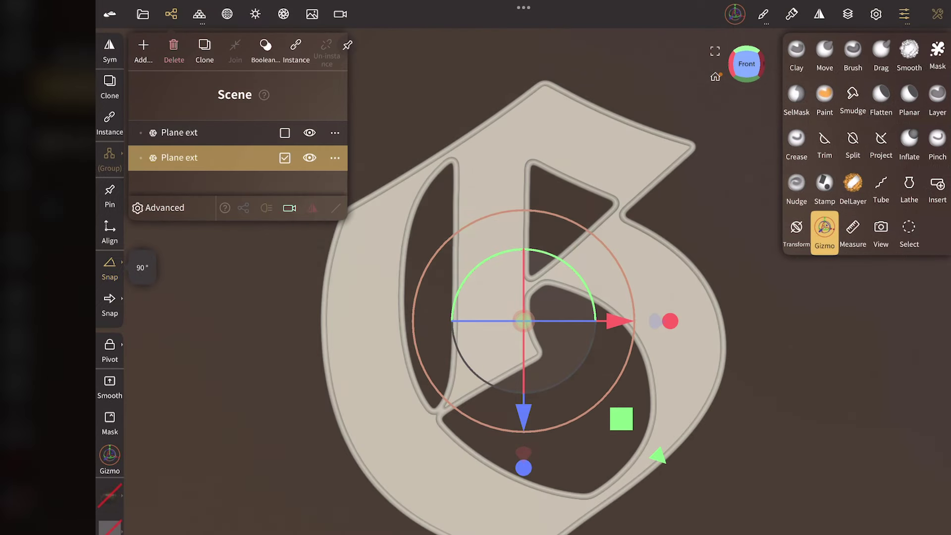
{"action": "left_click", "coordinate": [309, 132]}
{"action": "left_click", "coordinate": [309, 158]}
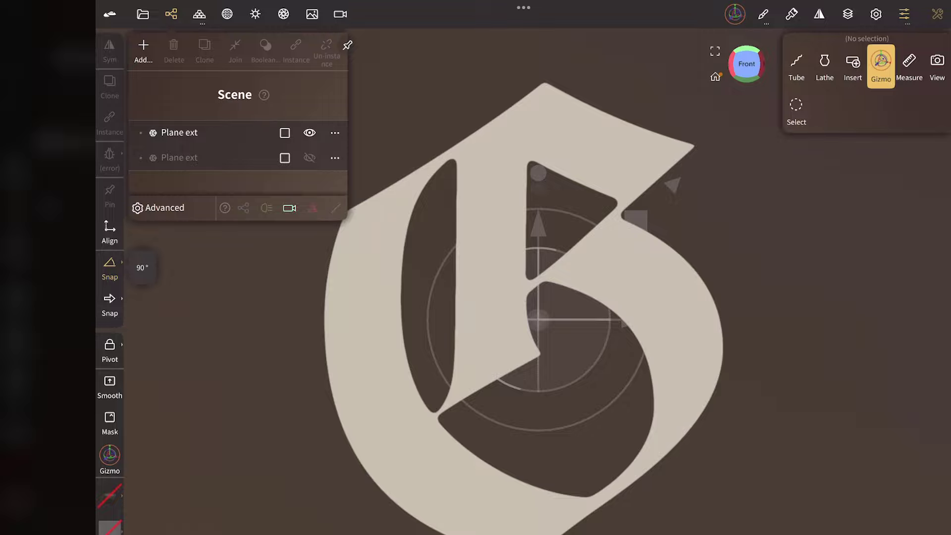
{"action": "left_click", "coordinate": [172, 14]}
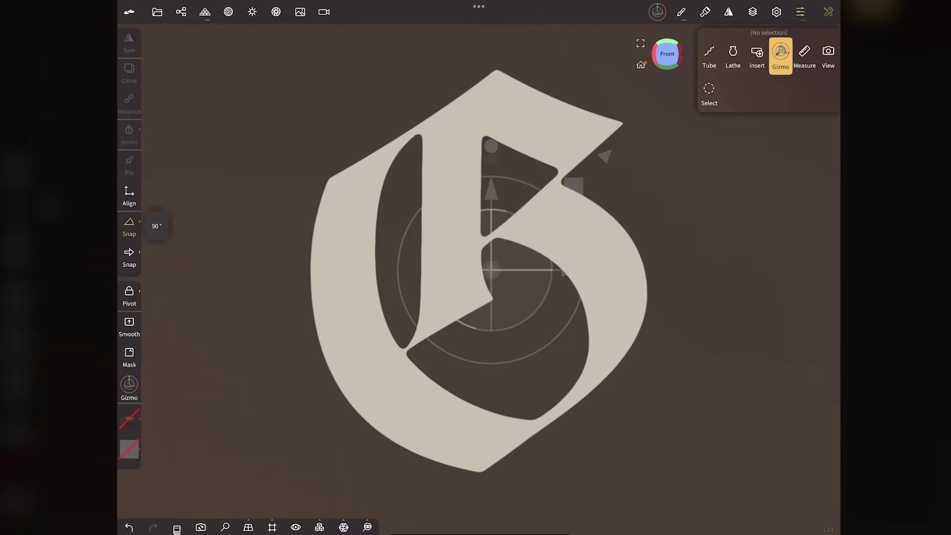
{"action": "left_click_drag", "start_coordinate": [659, 57], "coordinate": [676, 35]}
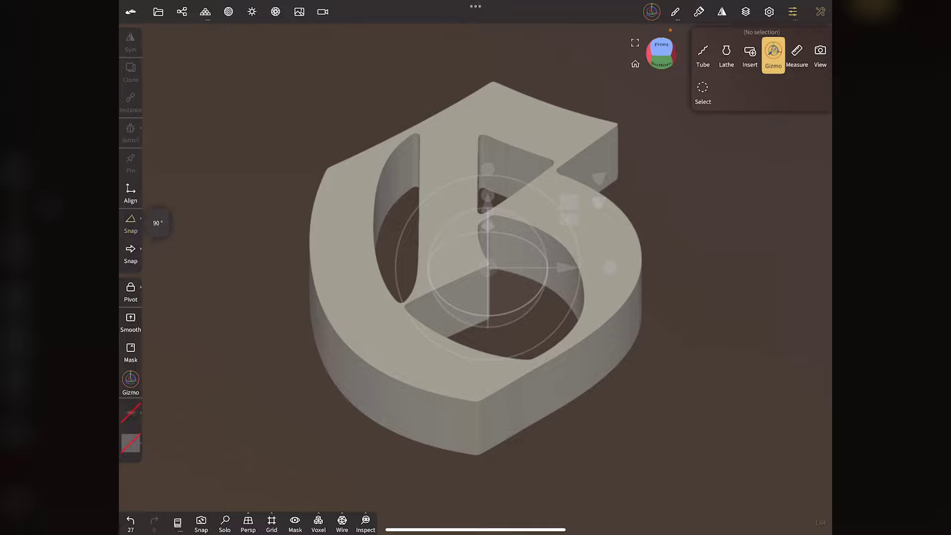
From the Bottom view, select the G and rectangle-mask it with SelMask Rect.
{"action": "left_click", "coordinate": [664, 64]}
{"action": "left_click", "coordinate": [617, 235]}
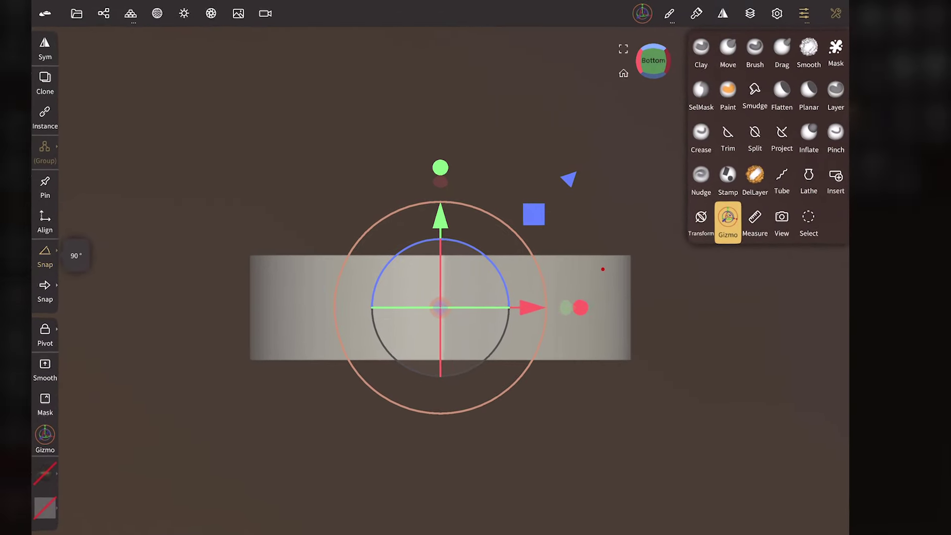
{"action": "left_click", "coordinate": [703, 82]}
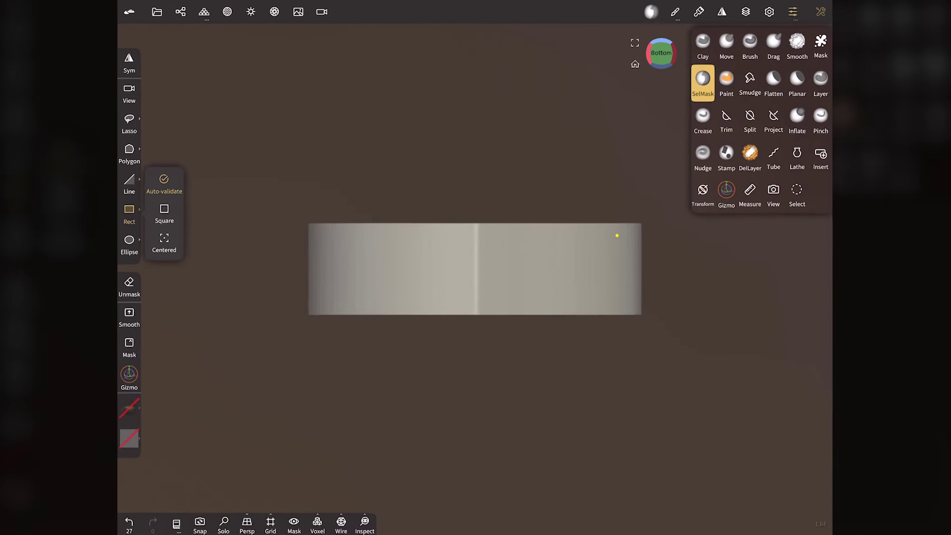
{"action": "scroll", "coordinate": [252, 240], "scroll_direction": "up", "scroll_amount": 3}
{"action": "scroll", "coordinate": [252, 240], "scroll_direction": "up", "scroll_amount": 2}
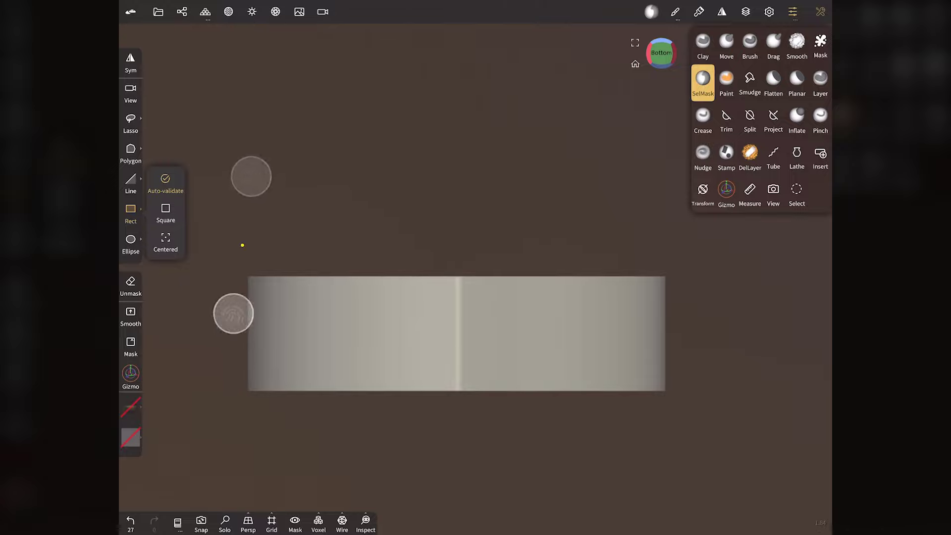
{"action": "mouse_move", "coordinate": [230, 266]}
{"action": "left_mouse_down"}
{"action": "mouse_move", "coordinate": [632, 260]}
{"action": "mouse_move", "coordinate": [687, 272]}
{"action": "left_mouse_up"}
Invert the mask so only the front face is free, viewed from Front.
{"action": "left_click_drag", "start_coordinate": [662, 53], "coordinate": [665, 82]}
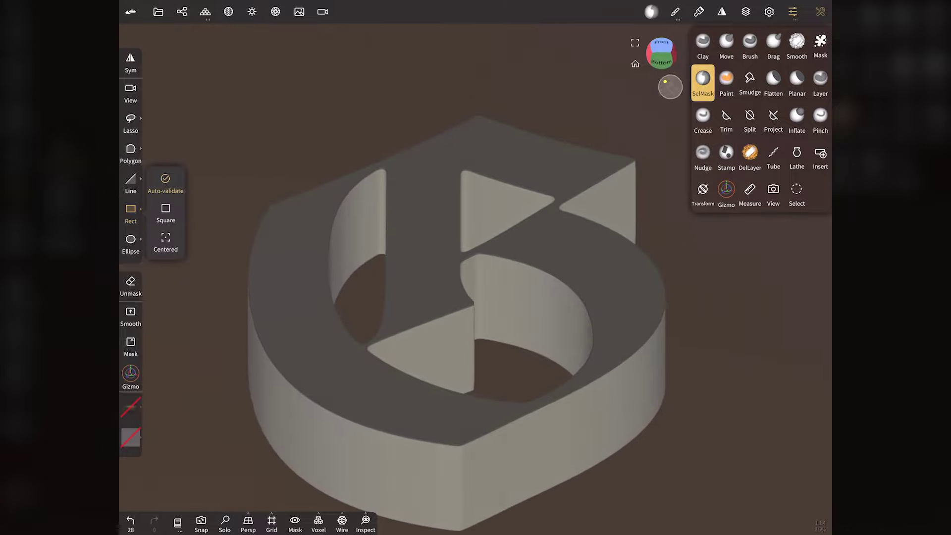
{"action": "scroll", "coordinate": [216, 202], "scroll_direction": "down", "scroll_amount": 2}
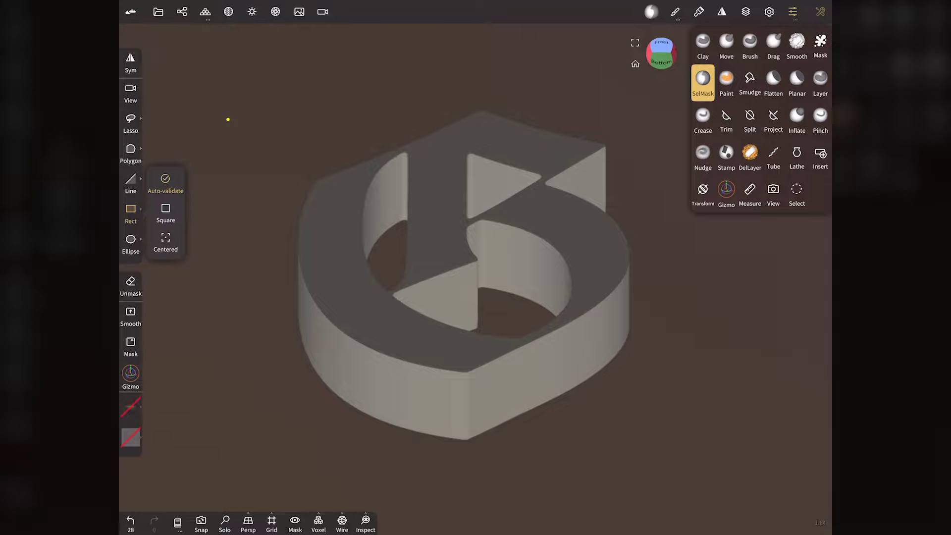
{"action": "left_click", "coordinate": [216, 109]}
{"action": "left_click", "coordinate": [662, 43]}
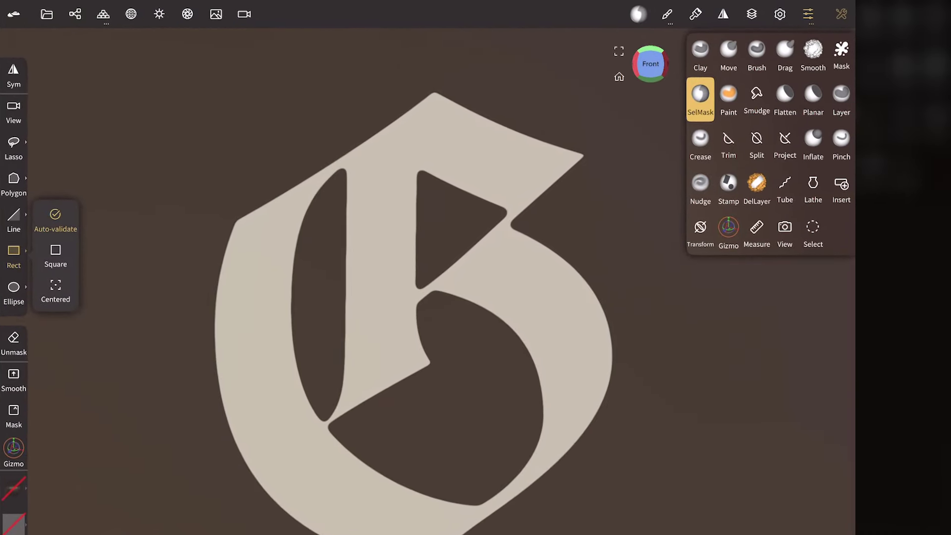
{"action": "left_click", "coordinate": [729, 187]}
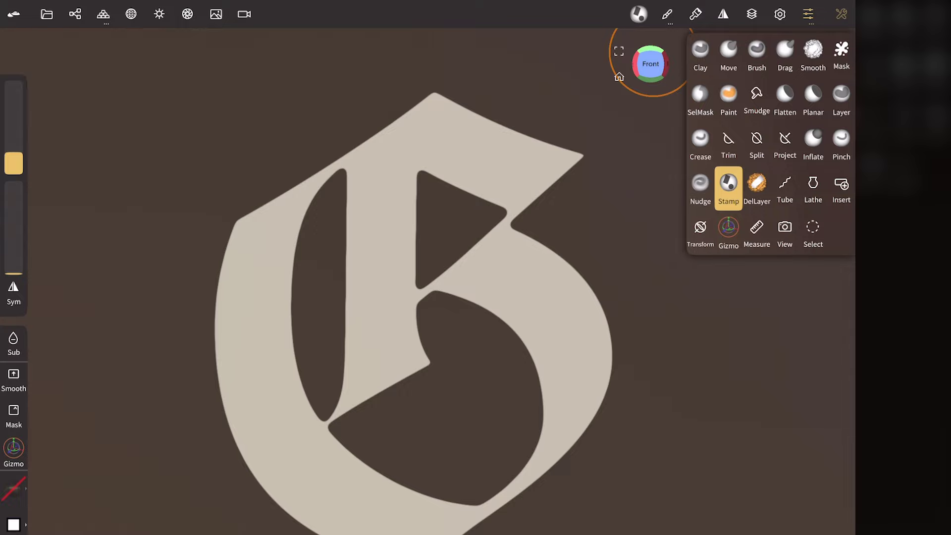
Set the Stamp alpha to texture_jpeg, toggle rotation lock, and apply the flat falloff preset.
{"action": "left_click", "coordinate": [667, 14]}
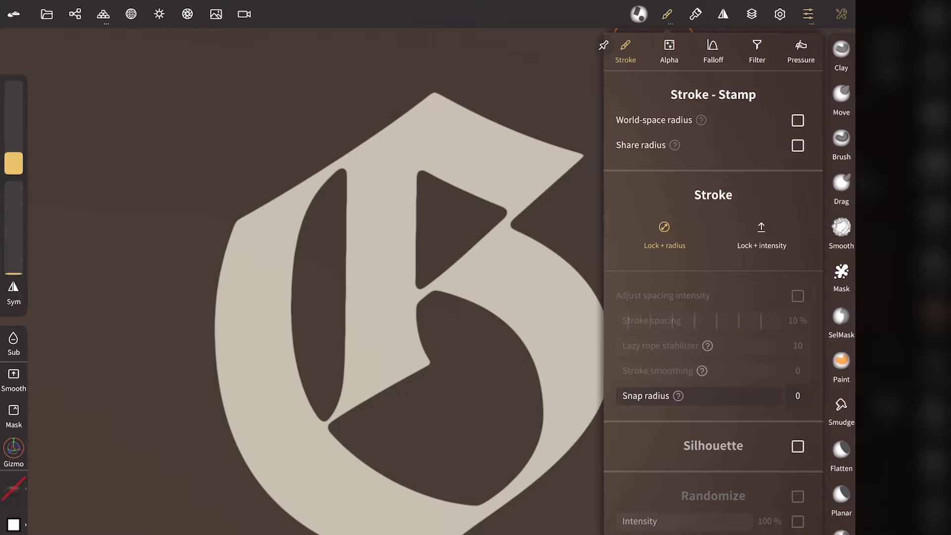
{"action": "left_click", "coordinate": [669, 49]}
{"action": "left_click", "coordinate": [713, 193]}
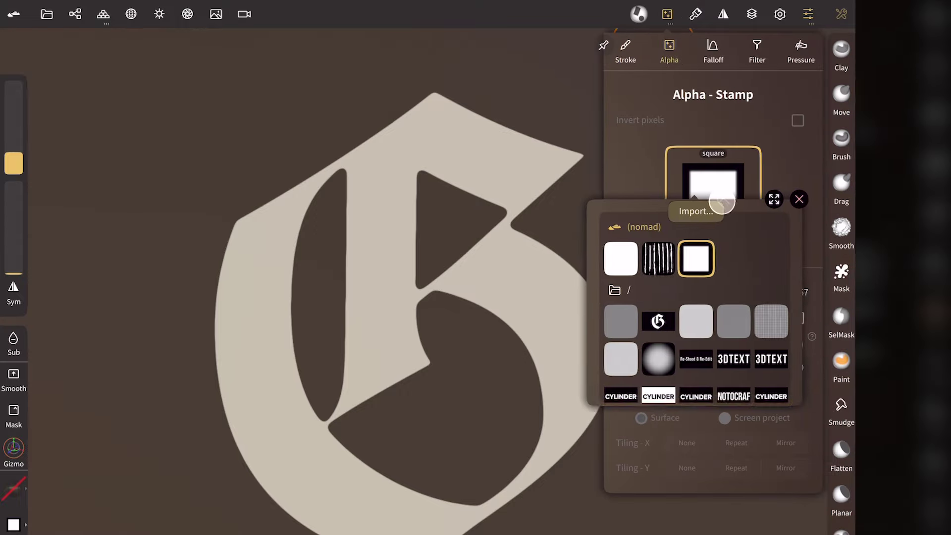
{"action": "left_click", "coordinate": [620, 322]}
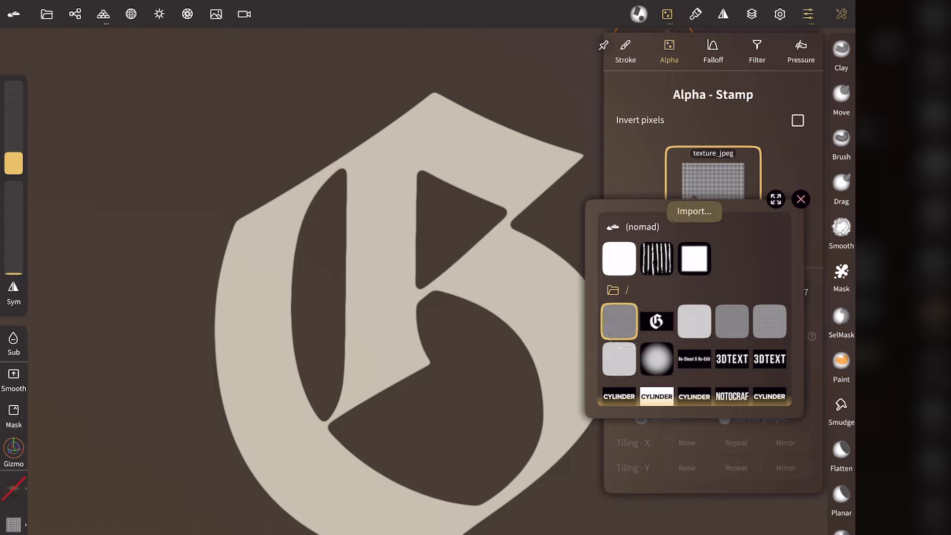
{"action": "left_click", "coordinate": [801, 200]}
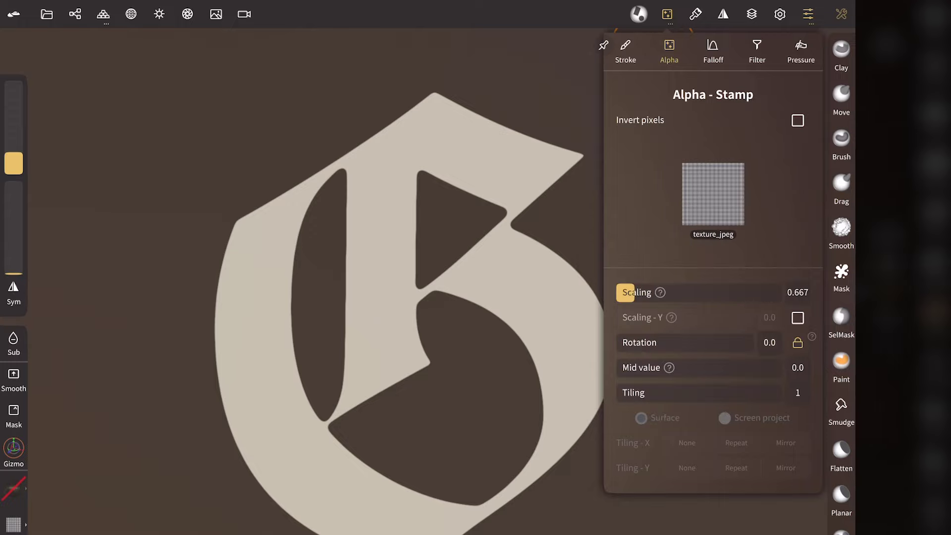
{"action": "left_click", "coordinate": [797, 342]}
{"action": "left_click", "coordinate": [713, 49]}
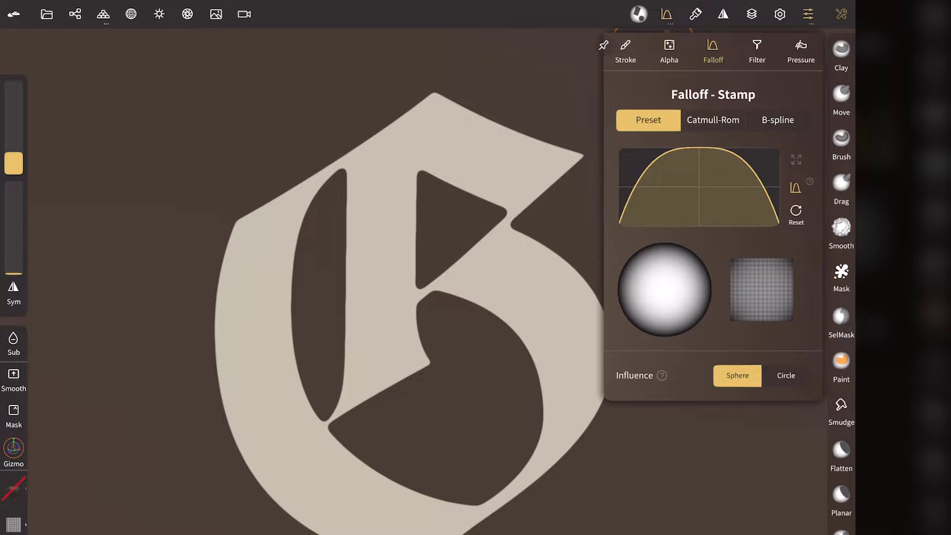
{"action": "left_click", "coordinate": [746, 174]}
{"action": "left_click", "coordinate": [669, 210]}
{"action": "left_click", "coordinate": [807, 192]}
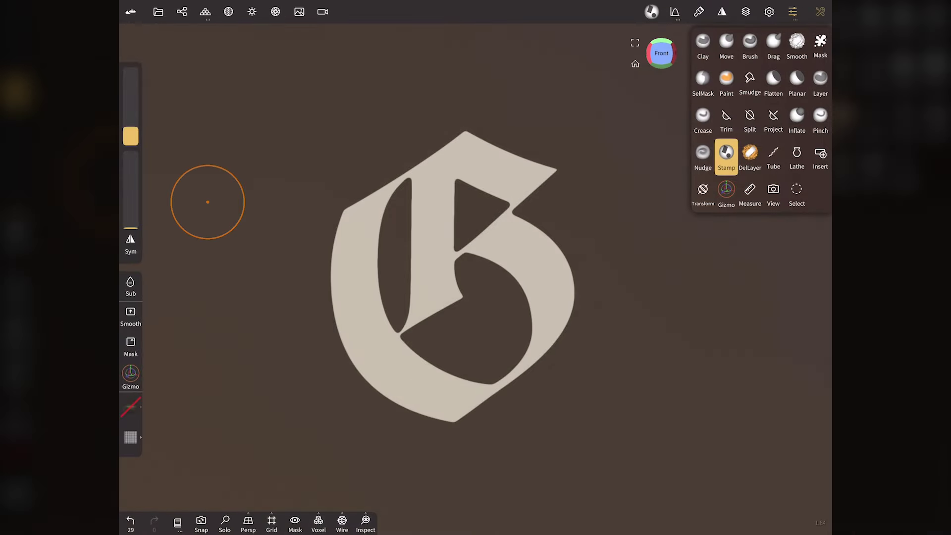
{"action": "left_click_drag", "start_coordinate": [453, 270], "coordinate": [569, 406]}
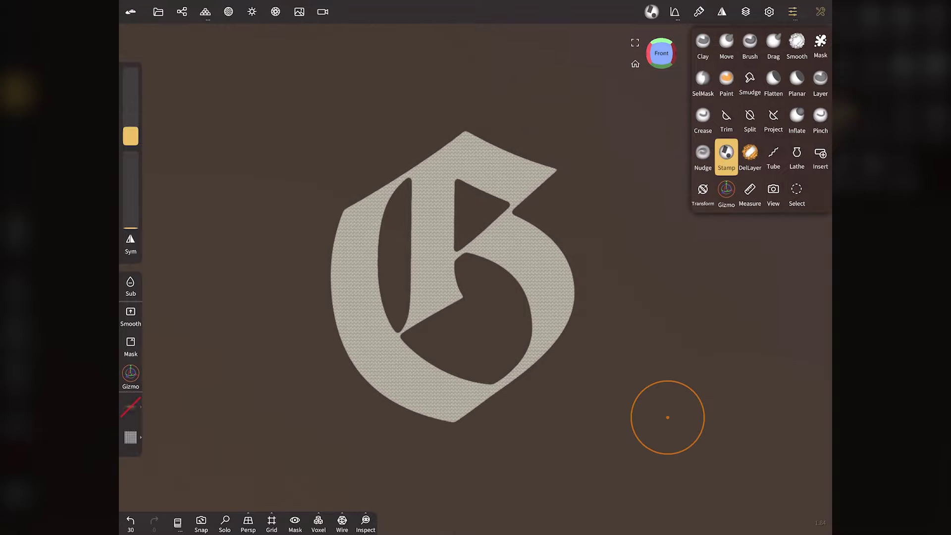
{"action": "left_click_drag", "start_coordinate": [662, 53], "coordinate": [680, 32]}
{"action": "scroll", "coordinate": [280, 287], "scroll_direction": "up", "scroll_amount": 10}
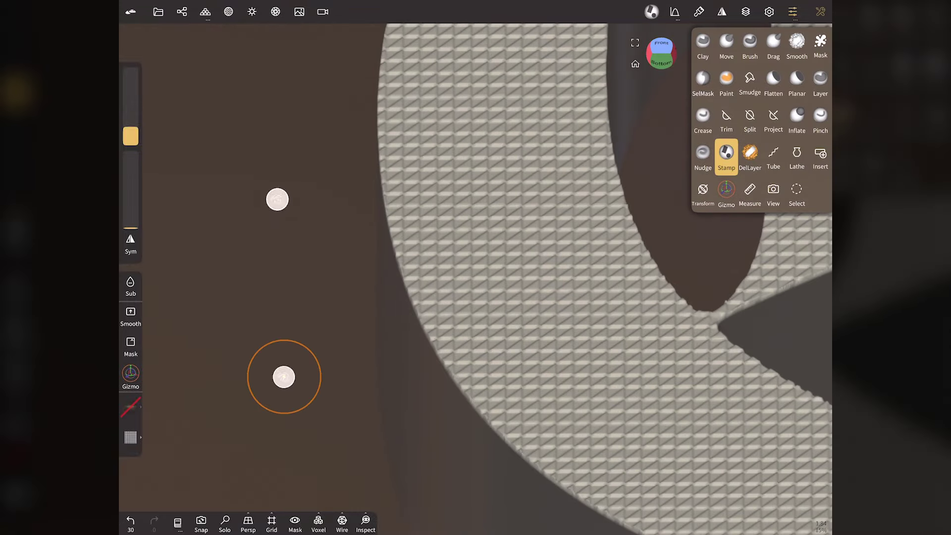
{"action": "left_click_drag", "start_coordinate": [217, 305], "coordinate": [321, 337]}
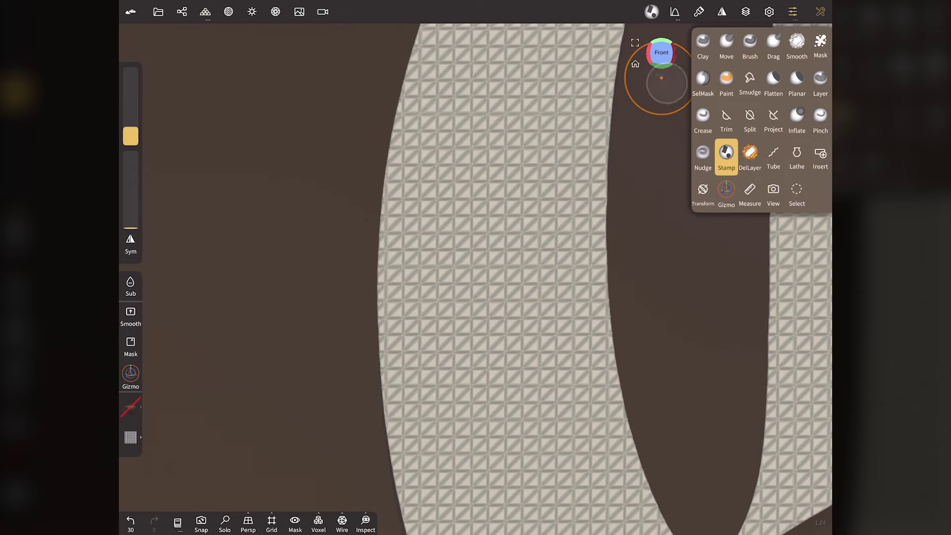
{"action": "scroll", "coordinate": [321, 338], "scroll_direction": "up", "scroll_amount": 5}
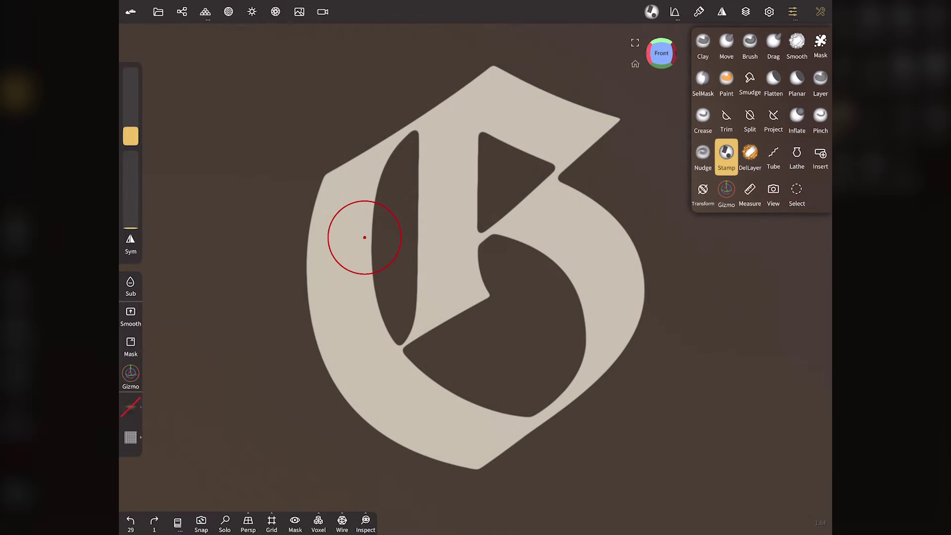
Subdivide the G with Multires to 6.17M vertices and turn off the wireframe.
{"action": "left_click", "coordinate": [204, 12]}
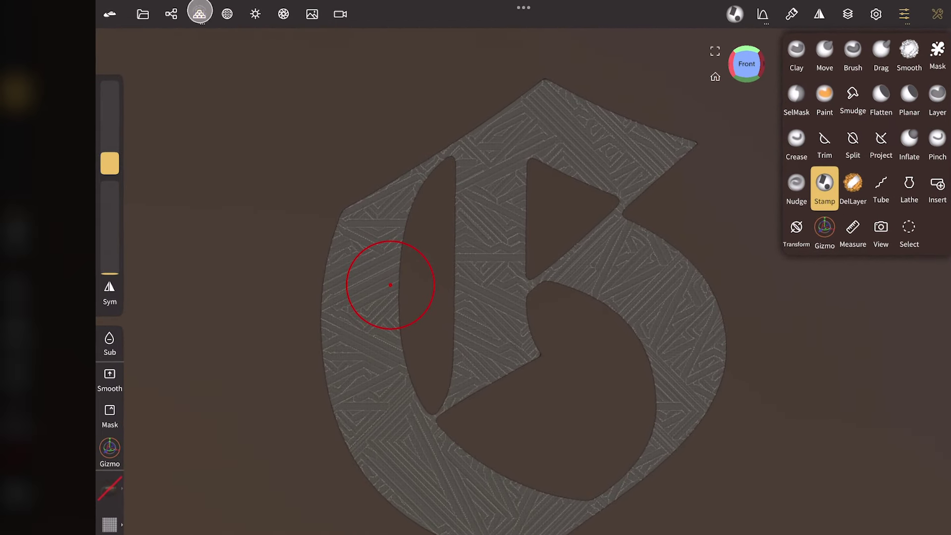
{"action": "left_click", "coordinate": [279, 178]}
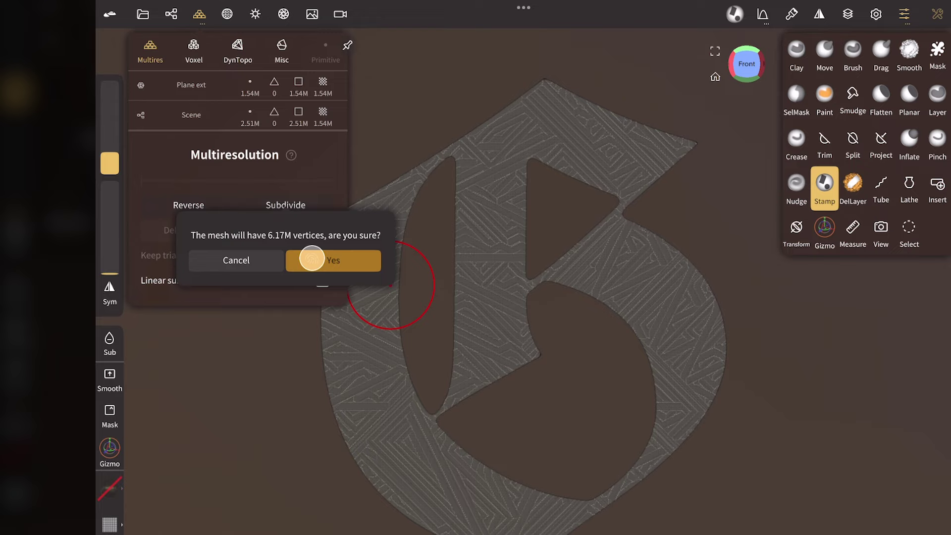
{"action": "left_click", "coordinate": [312, 258]}
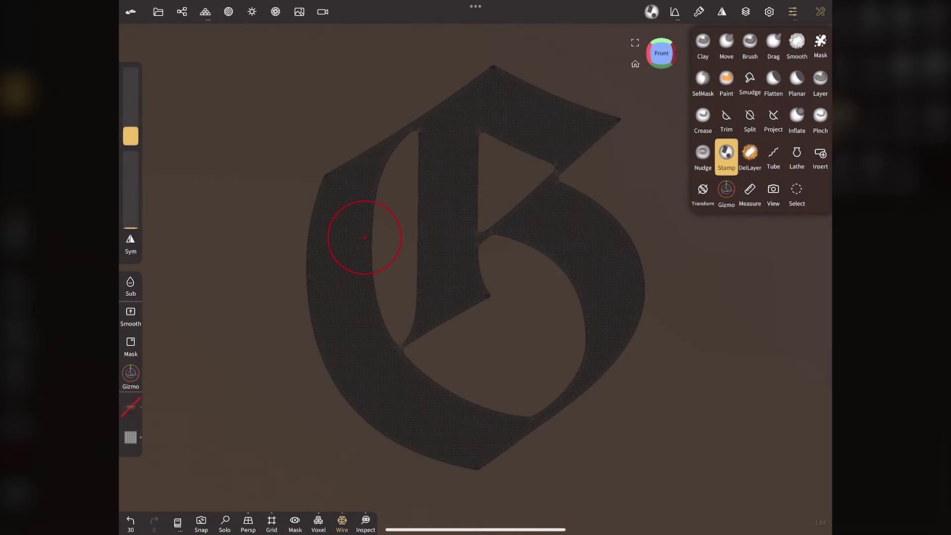
{"action": "left_click", "coordinate": [337, 522]}
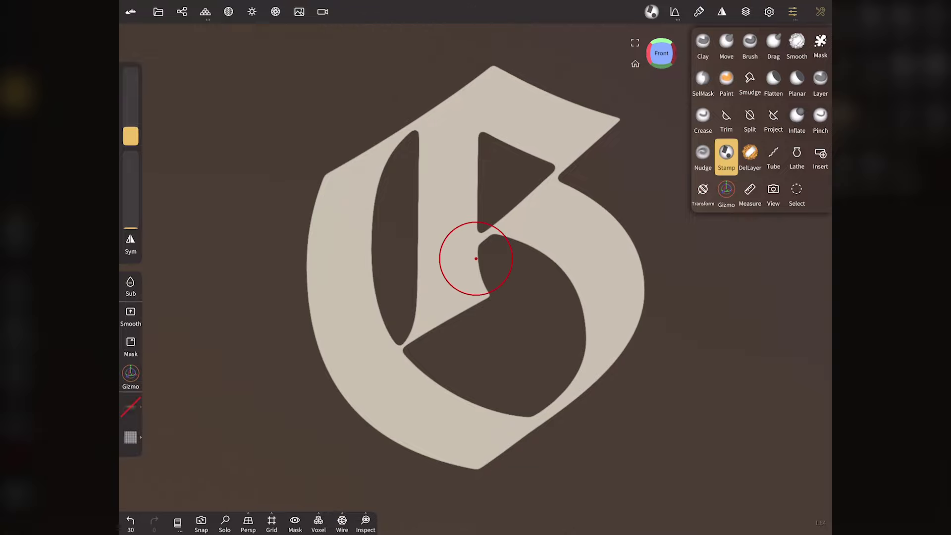
Stamp the texture_jpeg grid across the G's front face, then zoom and orbit to inspect.
{"action": "left_click_drag", "start_coordinate": [476, 258], "coordinate": [475, 258]}
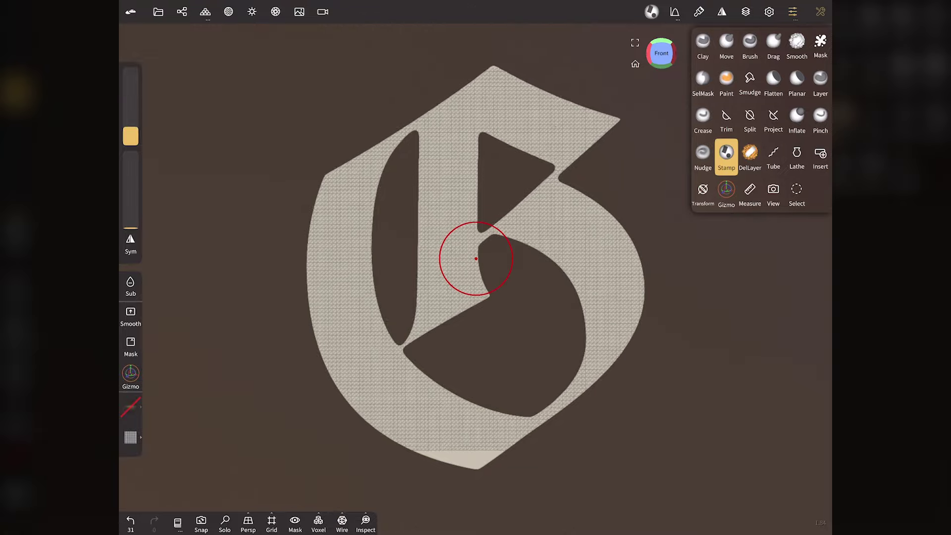
{"action": "left_click_drag", "start_coordinate": [475, 258], "coordinate": [475, 258]}
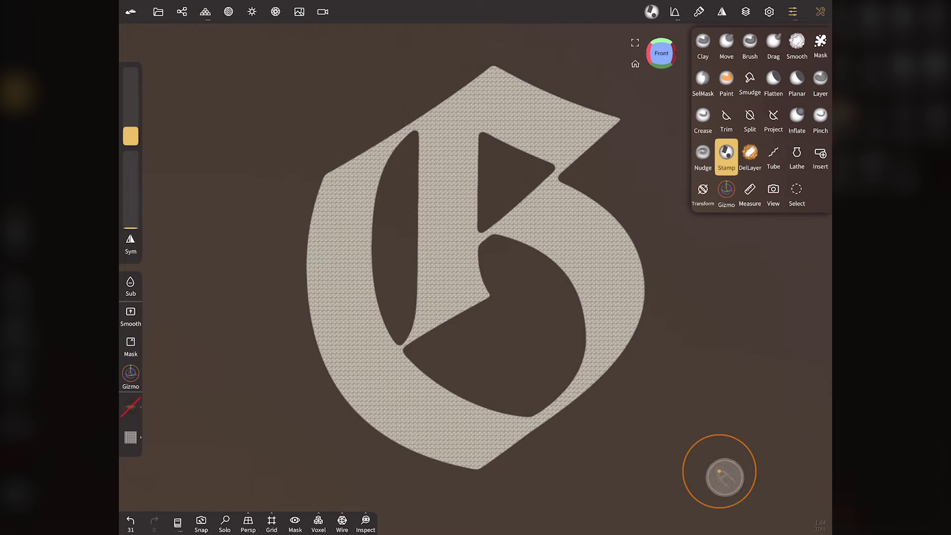
{"action": "scroll", "coordinate": [244, 346], "scroll_direction": "up", "scroll_amount": 5}
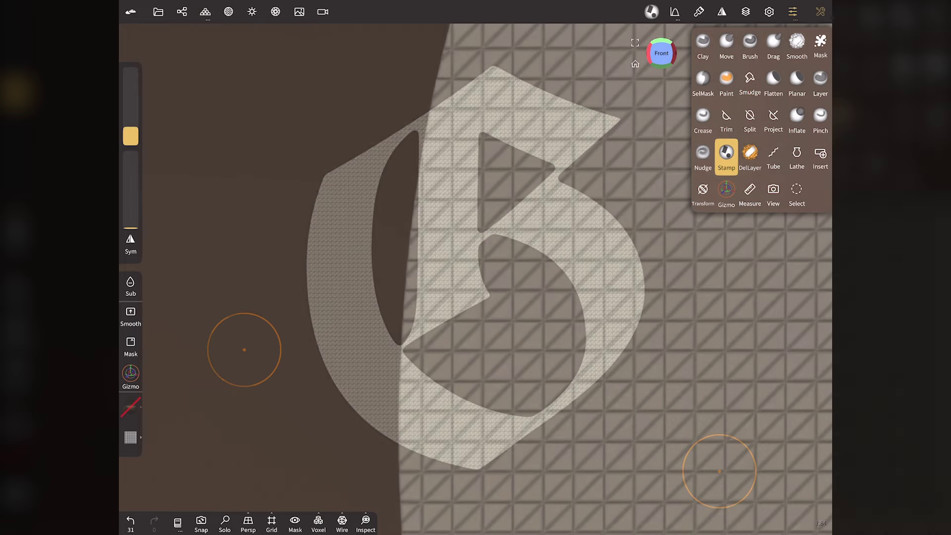
{"action": "scroll", "coordinate": [244, 350], "scroll_direction": "up", "scroll_amount": 2}
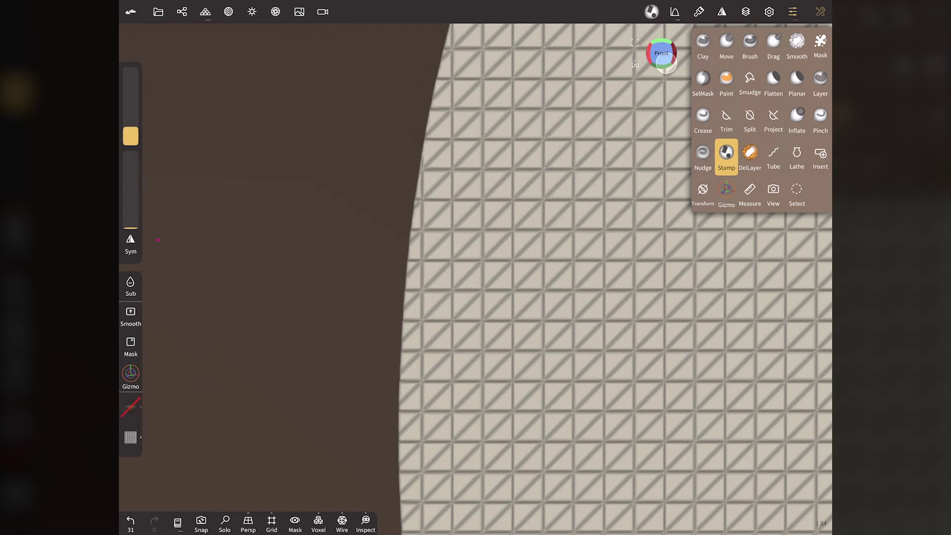
{"action": "left_click_drag", "start_coordinate": [662, 53], "coordinate": [665, 30]}
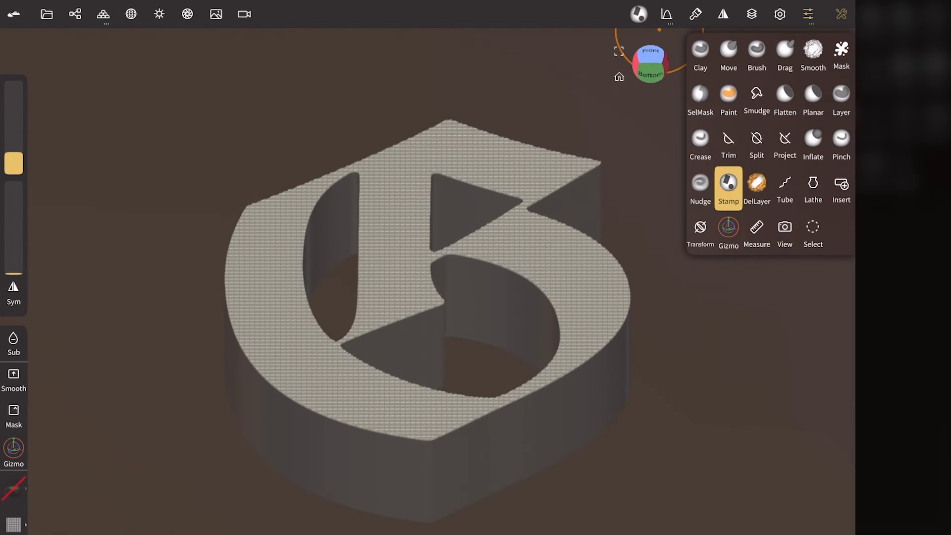
Clear the mask from the G and show the Add menu.
{"action": "left_click", "coordinate": [841, 54]}
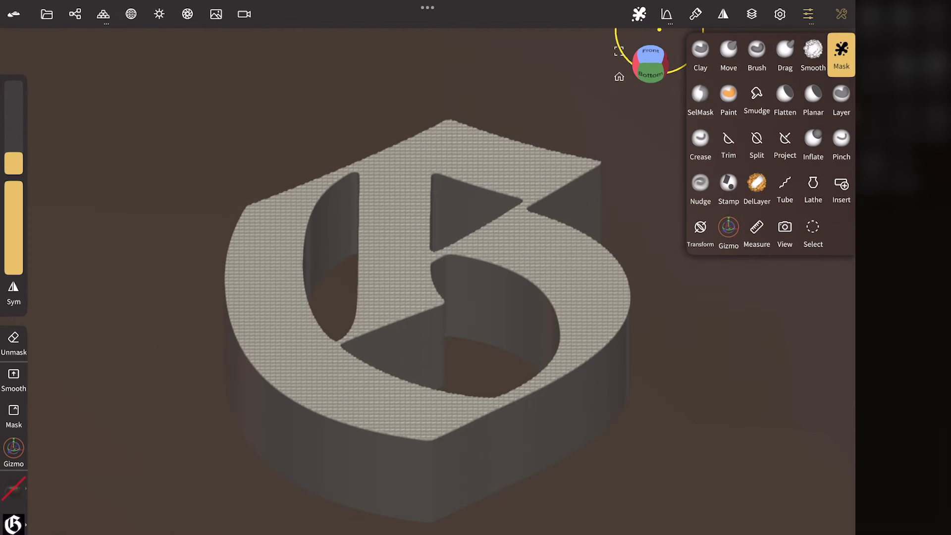
{"action": "left_click", "coordinate": [639, 13]}
{"action": "left_click", "coordinate": [664, 82]}
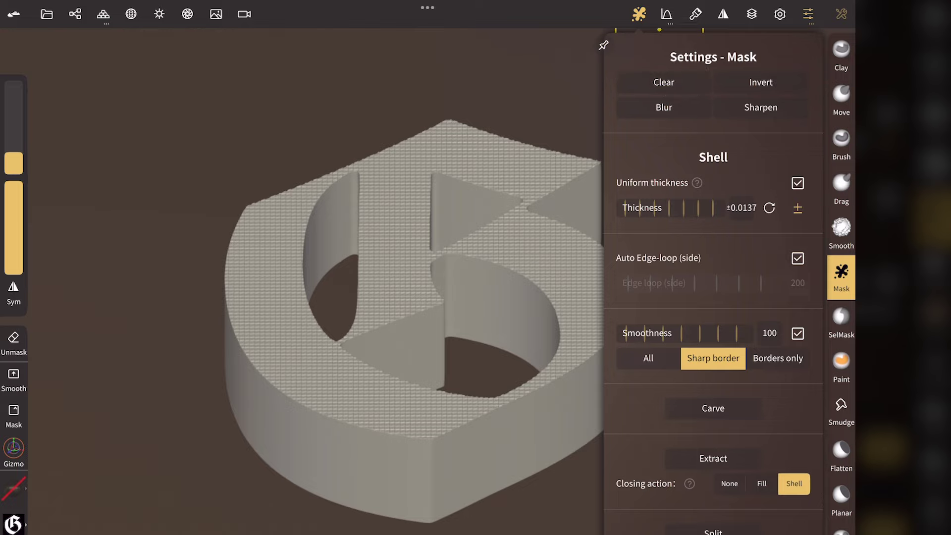
{"action": "left_click", "coordinate": [639, 14]}
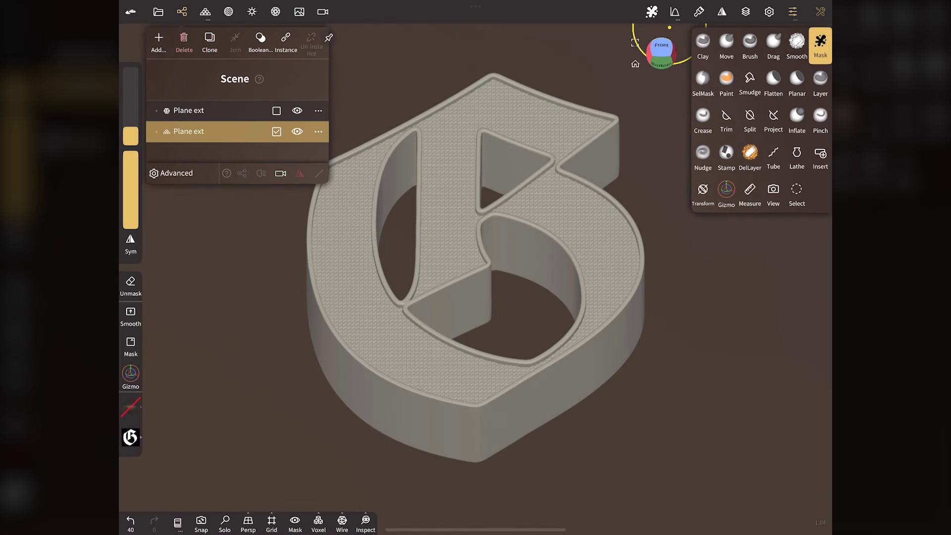
{"action": "left_click", "coordinate": [158, 39]}
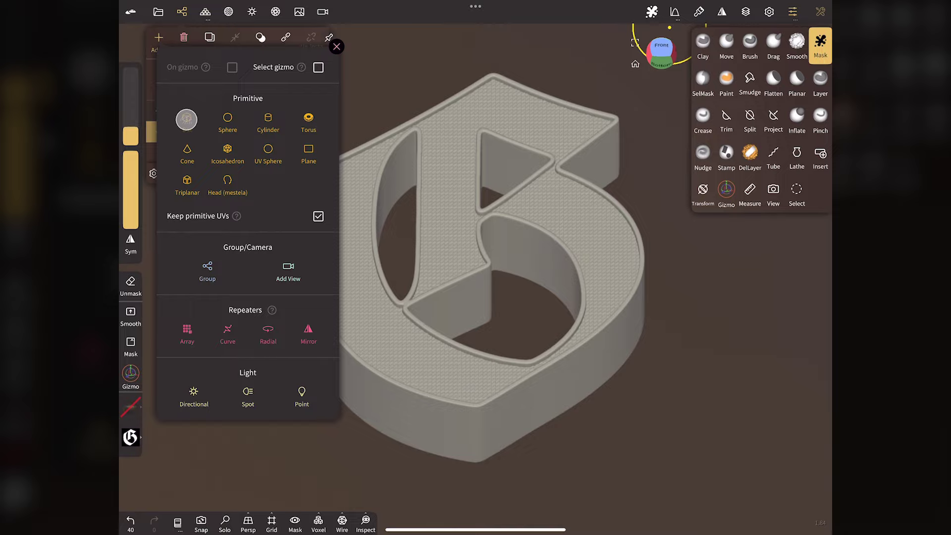
Add a box and stretch it into a large, thin slab.
{"action": "left_click", "coordinate": [186, 119]}
{"action": "left_click", "coordinate": [181, 12]}
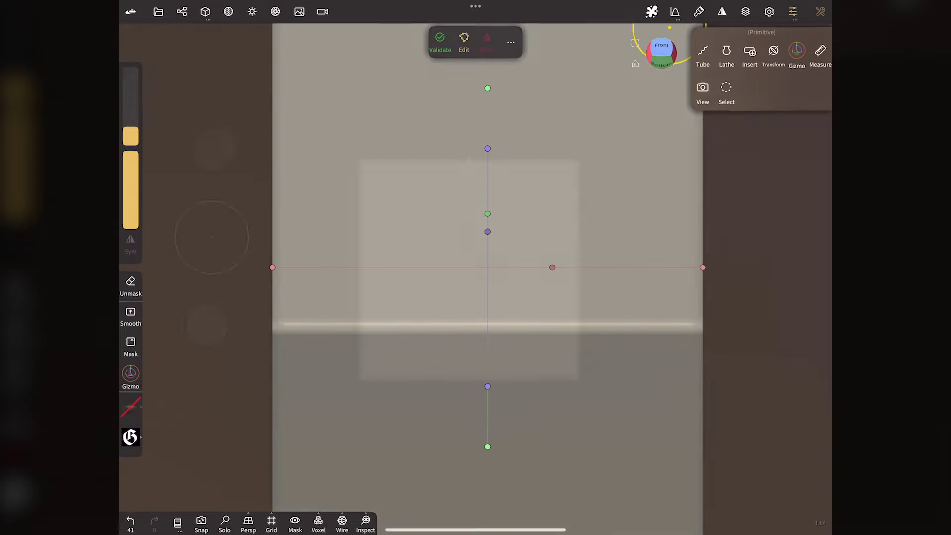
{"action": "left_click_drag", "start_coordinate": [552, 267], "coordinate": [652, 283]}
{"action": "left_click_drag", "start_coordinate": [469, 233], "coordinate": [484, 139]}
{"action": "left_click_drag", "start_coordinate": [661, 53], "coordinate": [684, 17]}
{"action": "scroll", "coordinate": [198, 203], "scroll_direction": "down", "scroll_amount": 3}
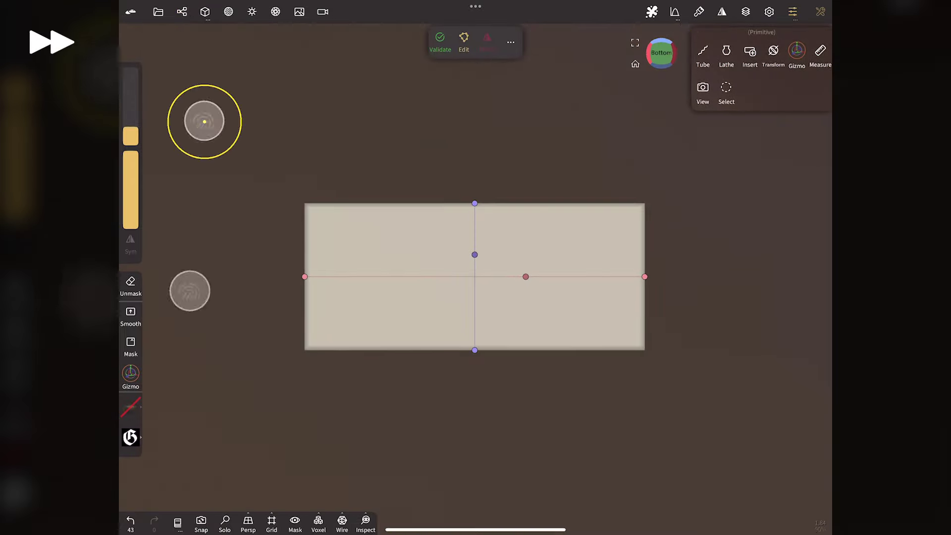
{"action": "left_click_drag", "start_coordinate": [475, 286], "coordinate": [470, 319]}
Move the slab under the G, raise its Division X/Y/Z, and validate it as a mesh.
{"action": "left_click", "coordinate": [796, 50]}
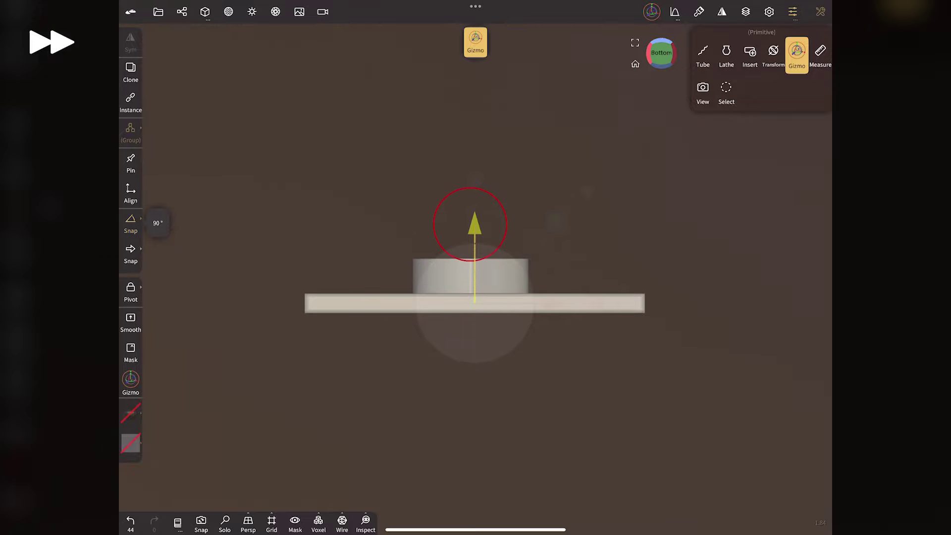
{"action": "left_click_drag", "start_coordinate": [227, 108], "coordinate": [215, 262]}
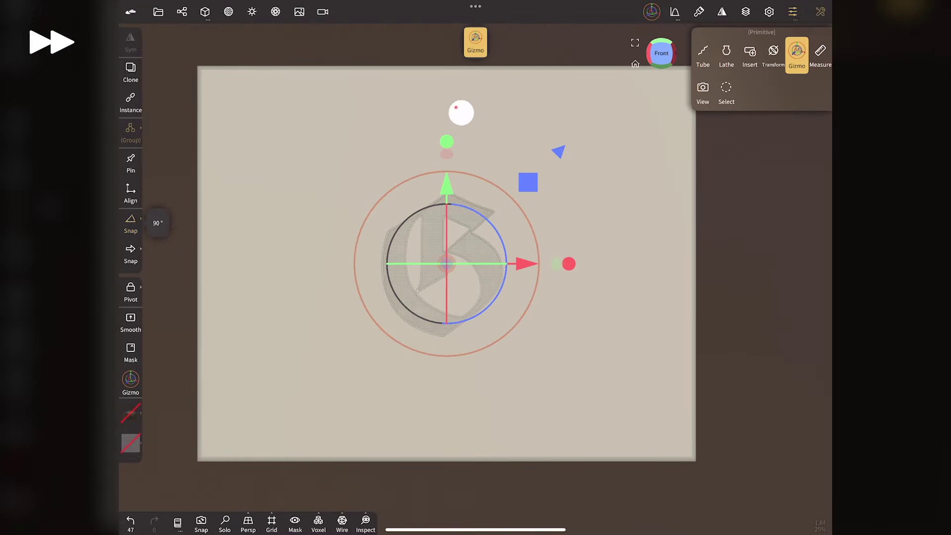
{"action": "left_click_drag", "start_coordinate": [460, 111], "coordinate": [520, 149]}
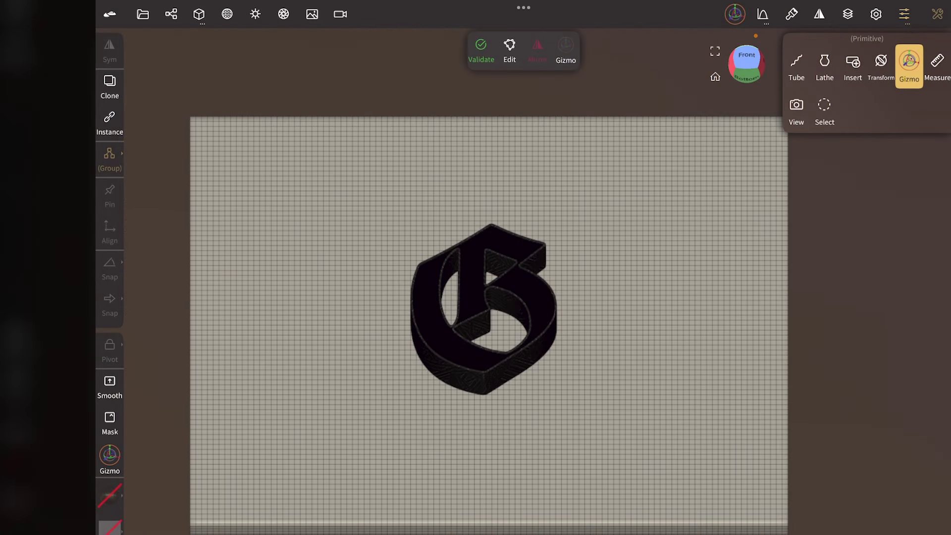
{"action": "left_click", "coordinate": [198, 13]}
{"action": "mouse_move", "coordinate": [228, 366]}
{"action": "left_mouse_down"}
{"action": "mouse_move", "coordinate": [263, 350]}
{"action": "mouse_move", "coordinate": [386, 344]}
{"action": "mouse_move", "coordinate": [486, 356]}
{"action": "left_mouse_up"}
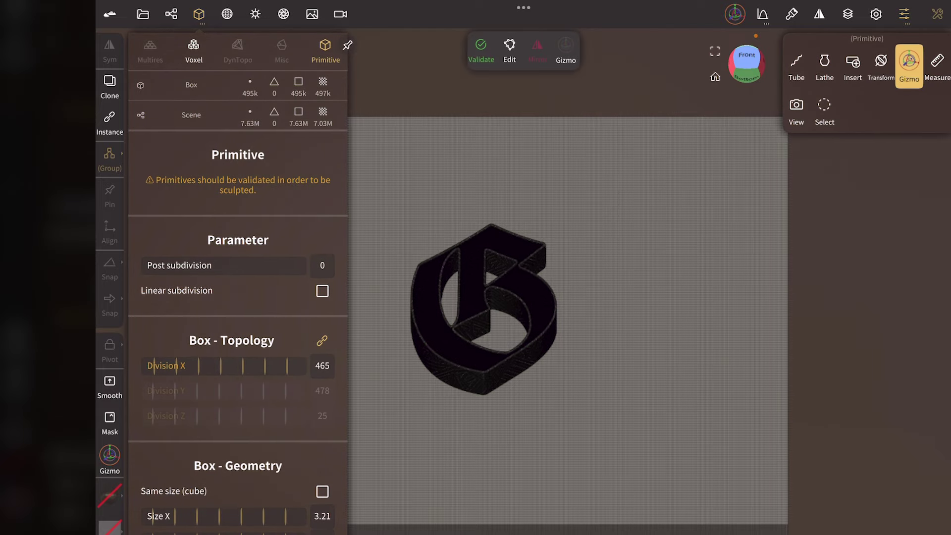
{"action": "left_click", "coordinate": [199, 14]}
{"action": "left_click", "coordinate": [481, 49]}
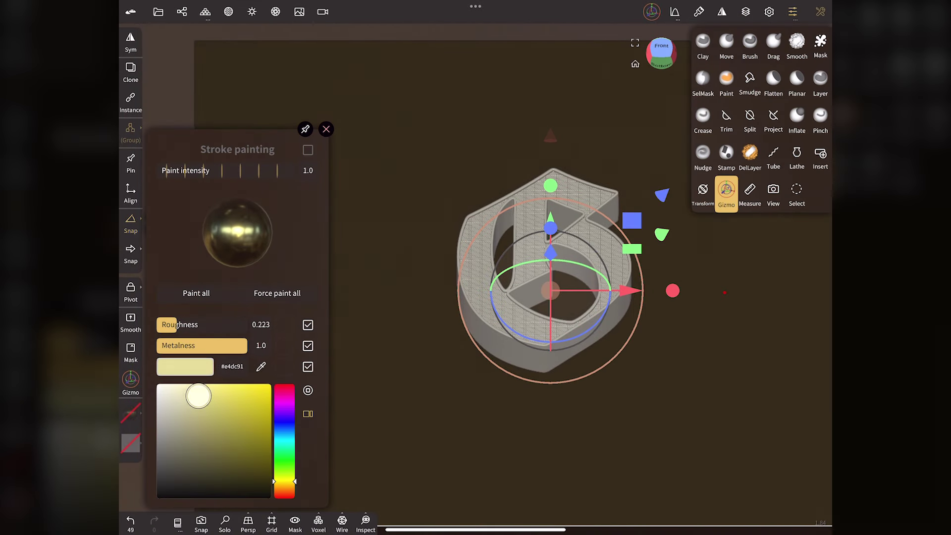
Paint all of the G in #f5eca1 at roughness 0.229, then add a light.
{"action": "left_click_drag", "start_coordinate": [196, 396], "coordinate": [195, 389]}
{"action": "left_click", "coordinate": [165, 317]}
{"action": "left_click_drag", "start_coordinate": [165, 317], "coordinate": [177, 324]}
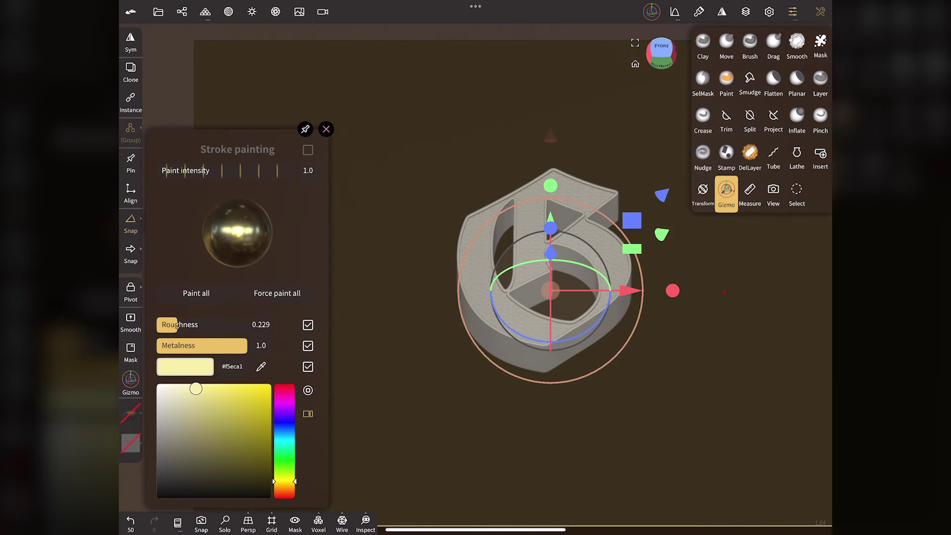
{"action": "left_click_drag", "start_coordinate": [725, 292], "coordinate": [620, 308]}
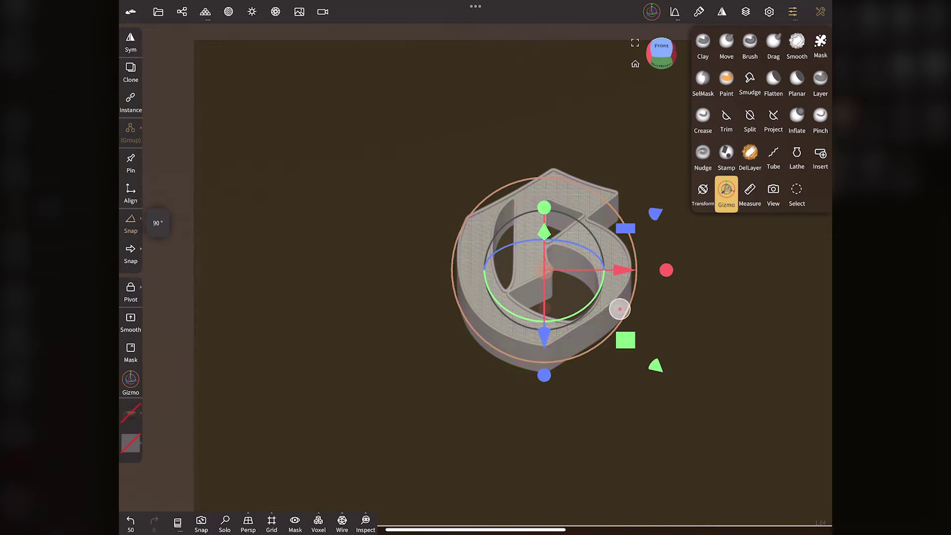
{"action": "left_click", "coordinate": [186, 289]}
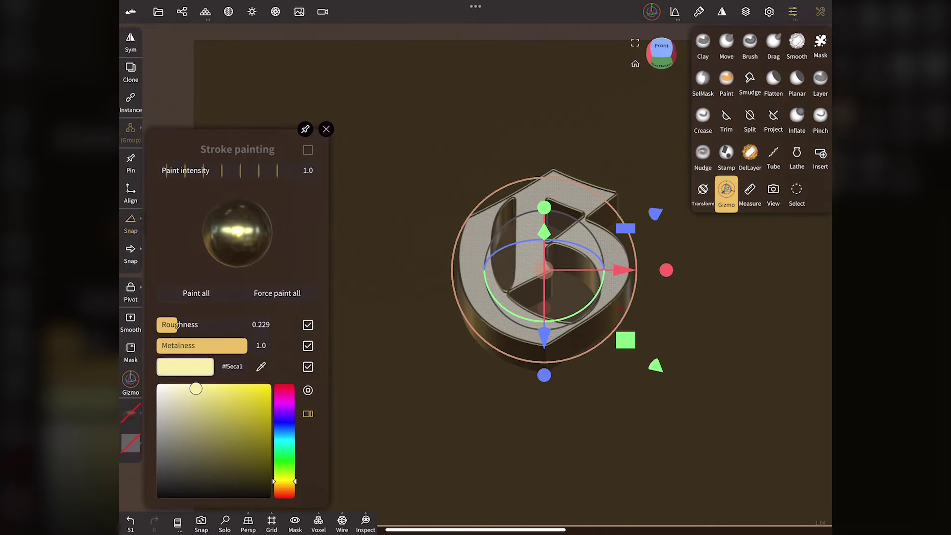
{"action": "left_click", "coordinate": [129, 409]}
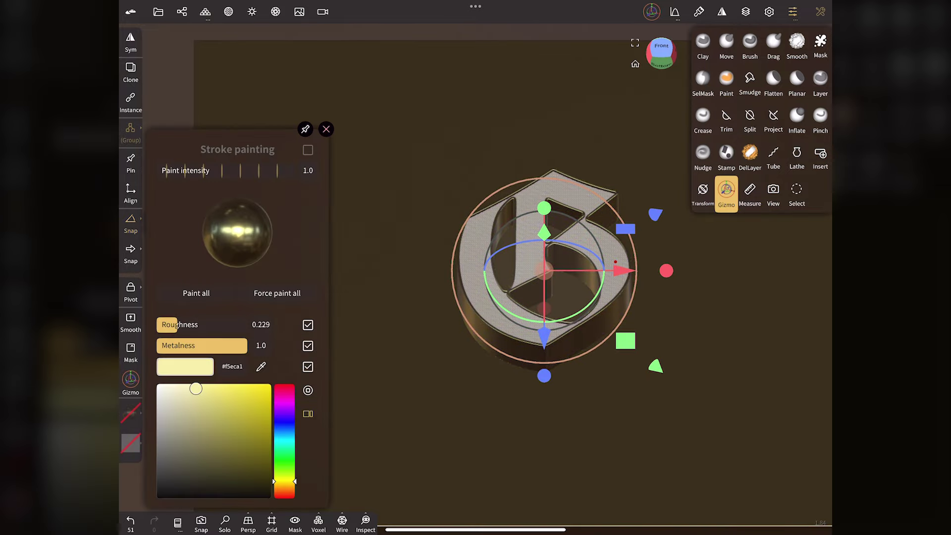
{"action": "left_click", "coordinate": [130, 221]}
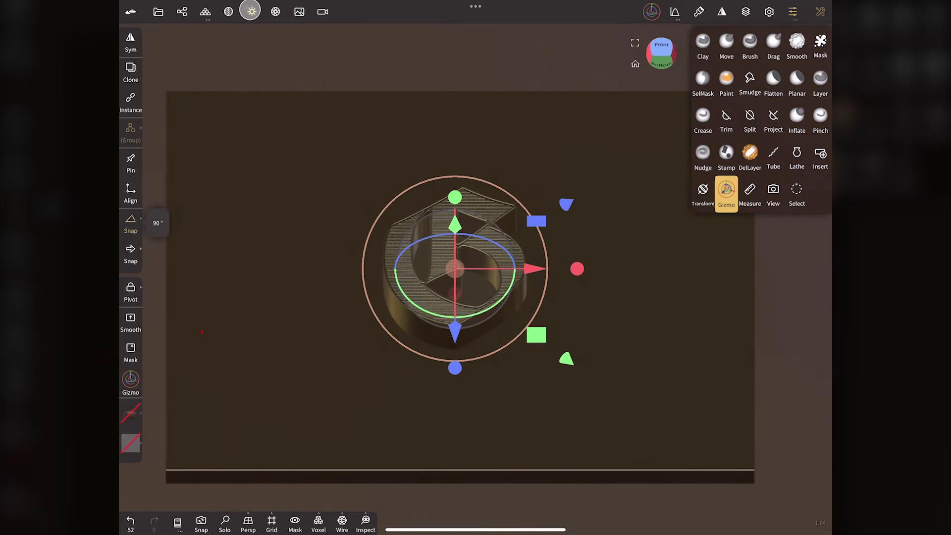
{"action": "left_click", "coordinate": [251, 11]}
{"action": "left_click", "coordinate": [238, 204]}
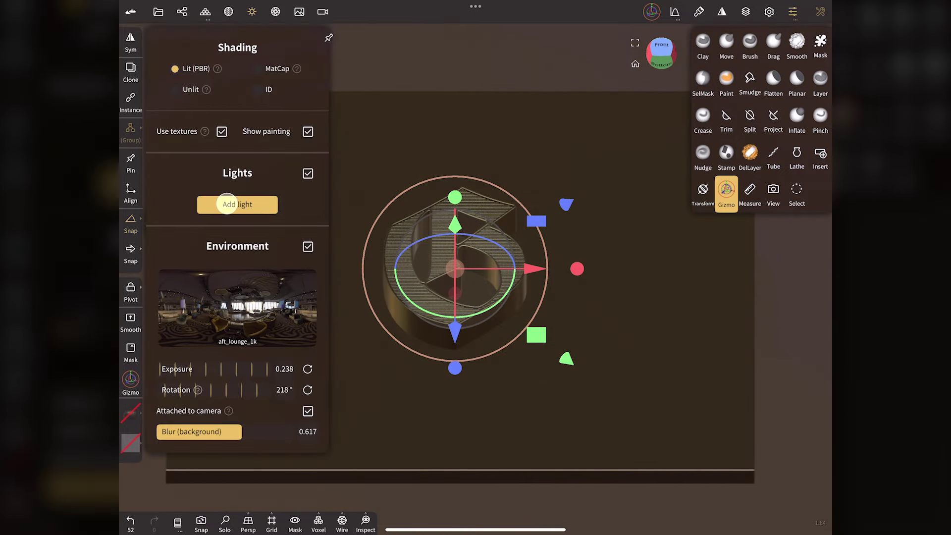
Move the sun light up-right, raise its intensity to 32, and set 36° shadow softness.
{"action": "left_click", "coordinate": [252, 11]}
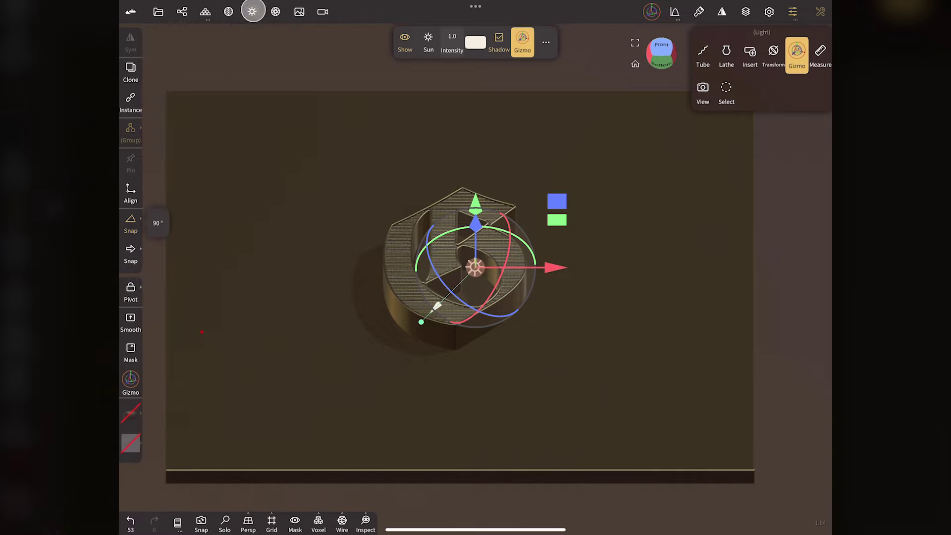
{"action": "left_click_drag", "start_coordinate": [474, 267], "coordinate": [614, 200]}
{"action": "left_click_drag", "start_coordinate": [452, 42], "coordinate": [537, 43]}
{"action": "left_click", "coordinate": [546, 42]}
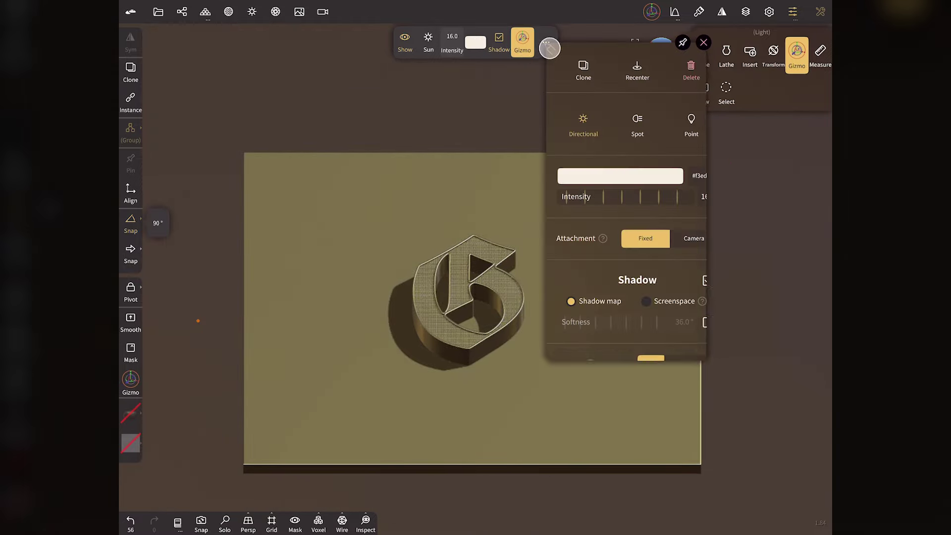
{"action": "left_click", "coordinate": [708, 322]}
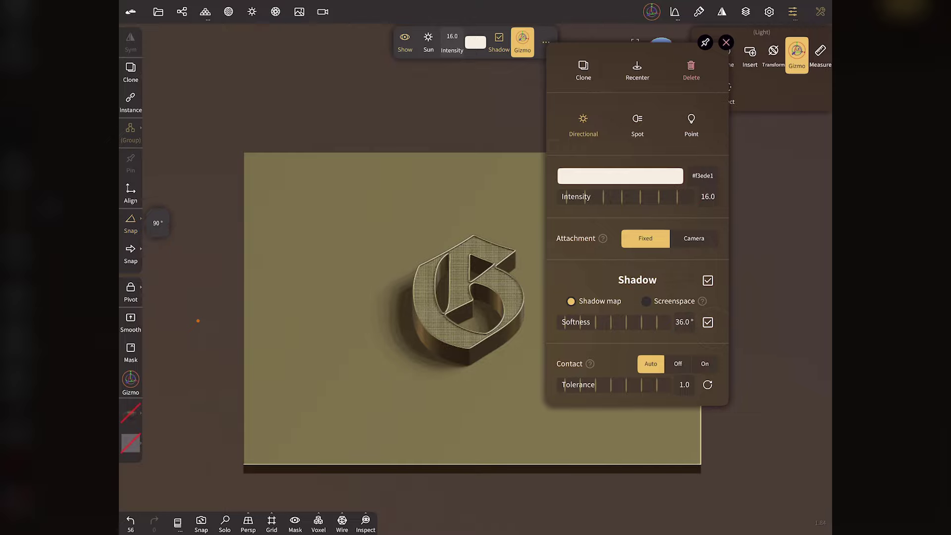
{"action": "left_click", "coordinate": [727, 45]}
{"action": "left_click_drag", "start_coordinate": [694, 200], "coordinate": [704, 201]}
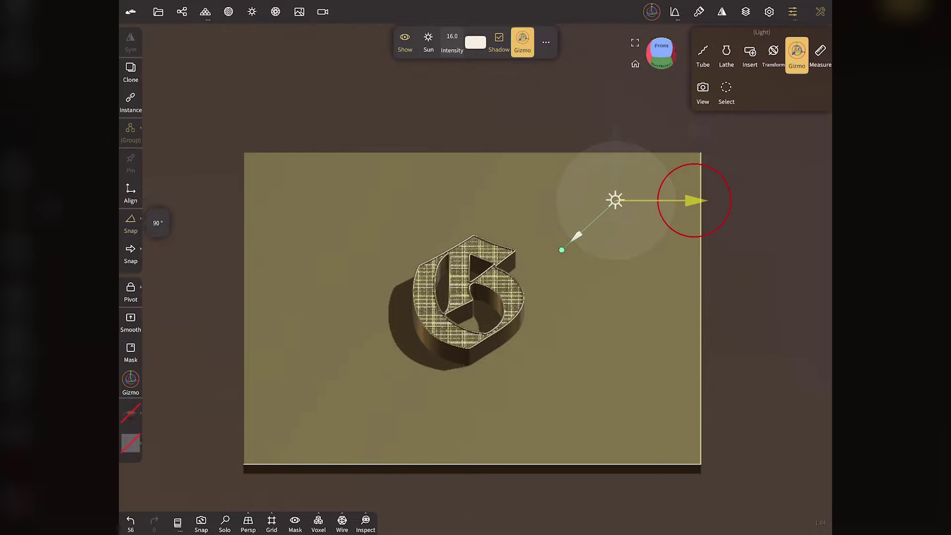
{"action": "left_click_drag", "start_coordinate": [452, 42], "coordinate": [468, 42]}
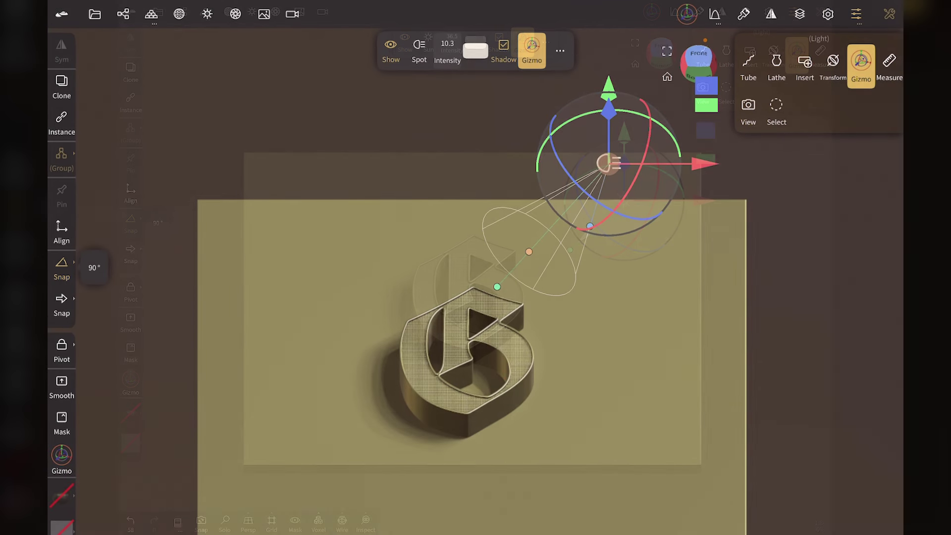
Set the spot light to intensity 37.6 with a 71.1° cone, shift it left, and soften its shadow.
{"action": "left_click_drag", "start_coordinate": [447, 50], "coordinate": [516, 60]}
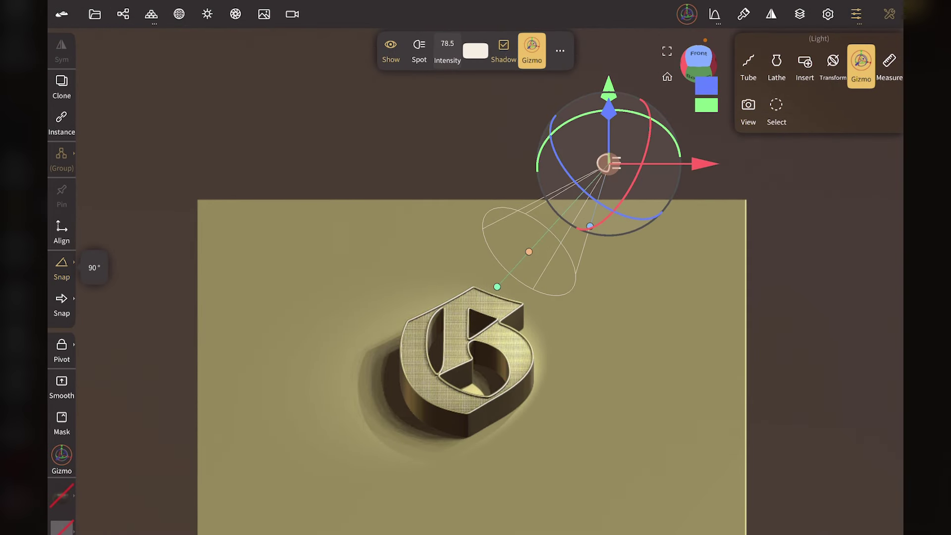
{"action": "mouse_move", "coordinate": [529, 252]}
{"action": "left_mouse_down"}
{"action": "mouse_move", "coordinate": [545, 244]}
{"action": "mouse_move", "coordinate": [540, 237]}
{"action": "left_mouse_up"}
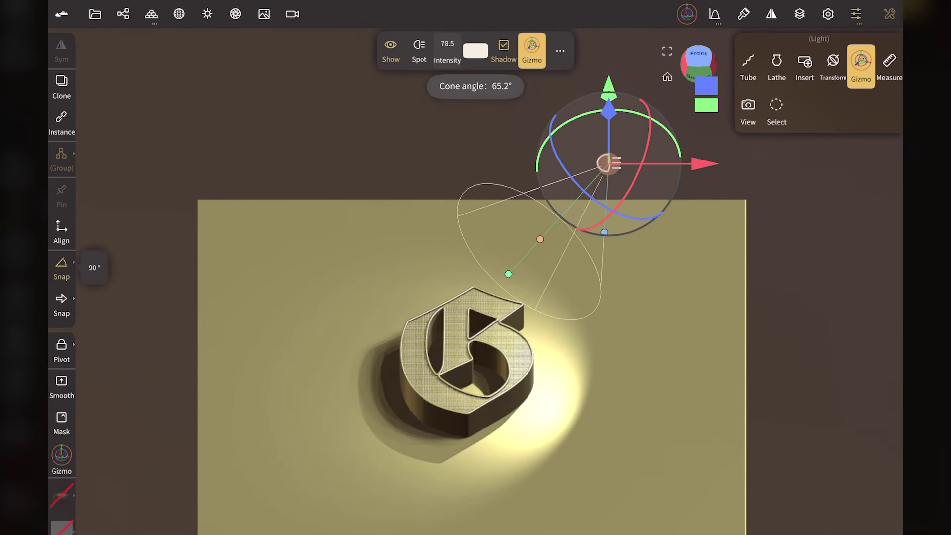
{"action": "mouse_move", "coordinate": [609, 94]}
{"action": "left_mouse_down"}
{"action": "mouse_move", "coordinate": [608, 104]}
{"action": "mouse_move", "coordinate": [608, 70]}
{"action": "left_mouse_up"}
{"action": "left_click_drag", "start_coordinate": [704, 121], "coordinate": [681, 121]}
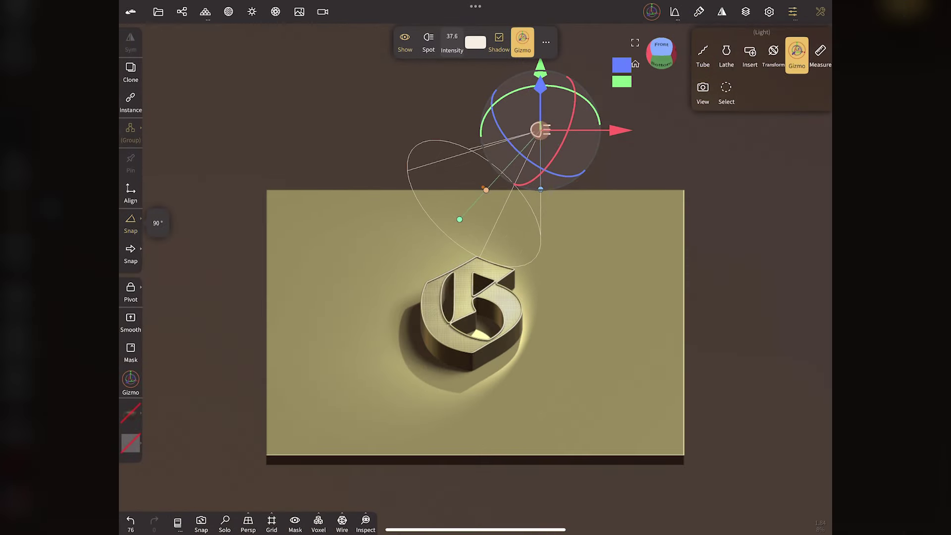
{"action": "left_click", "coordinate": [546, 42]}
{"action": "left_click", "coordinate": [708, 343]}
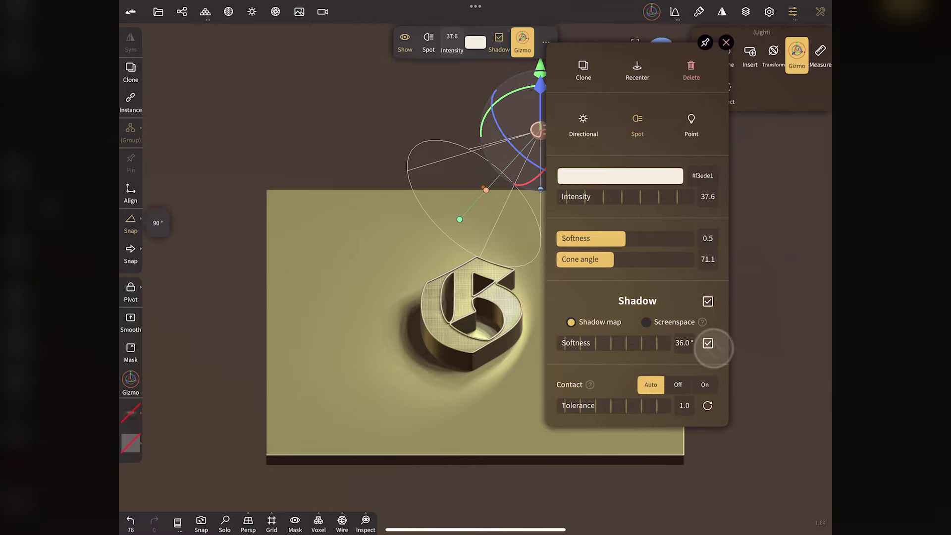
{"action": "left_click", "coordinate": [726, 42]}
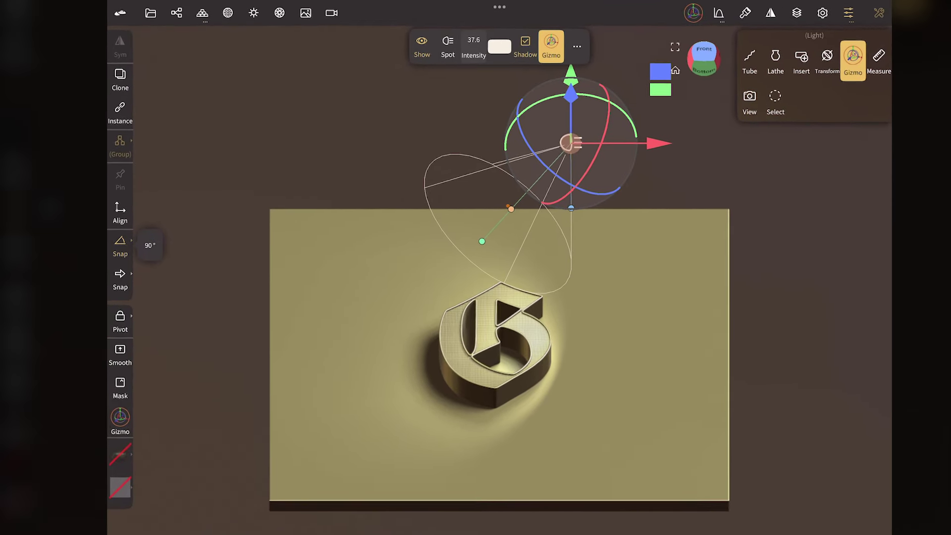
{"action": "left_click", "coordinate": [255, 14]}
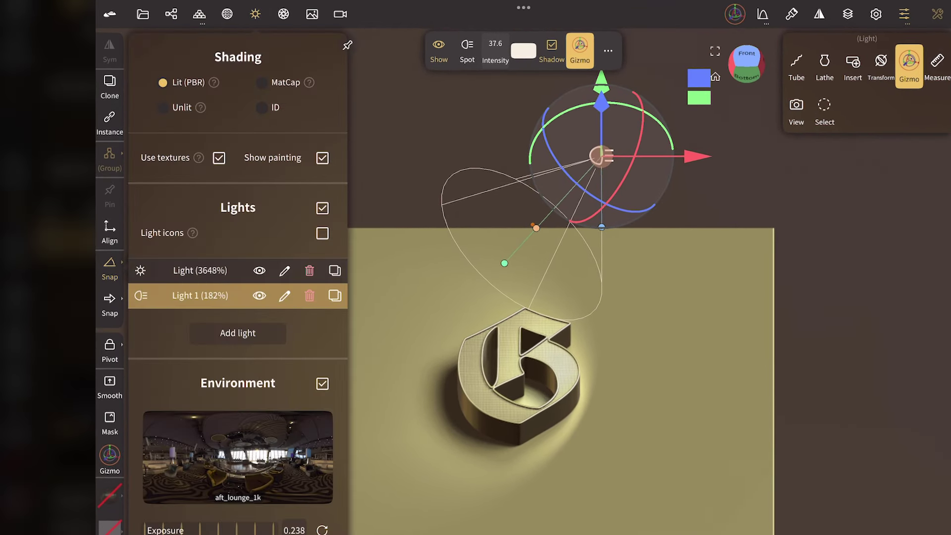
Add a third light, switch it to Point, and place it just above the G.
{"action": "left_click", "coordinate": [238, 333]}
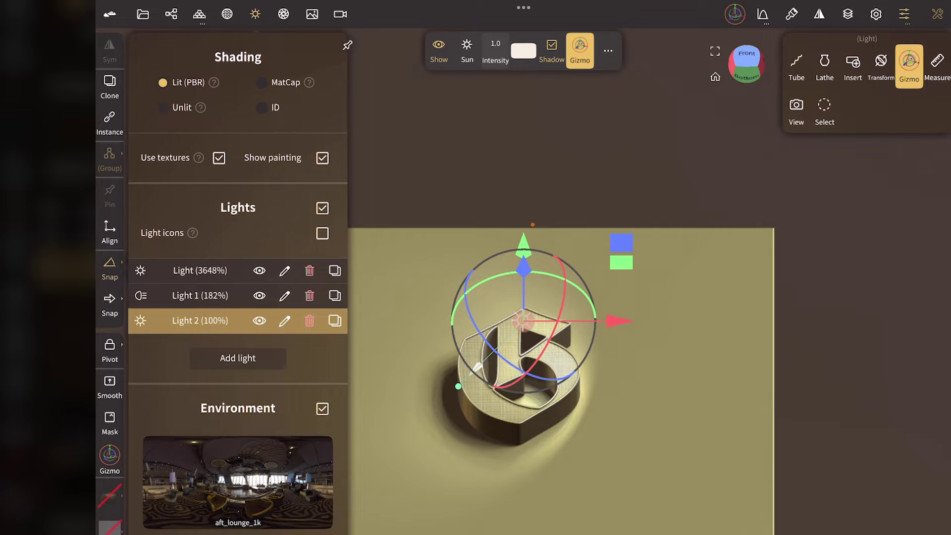
{"action": "left_click", "coordinate": [255, 14]}
{"action": "left_click", "coordinate": [467, 49]}
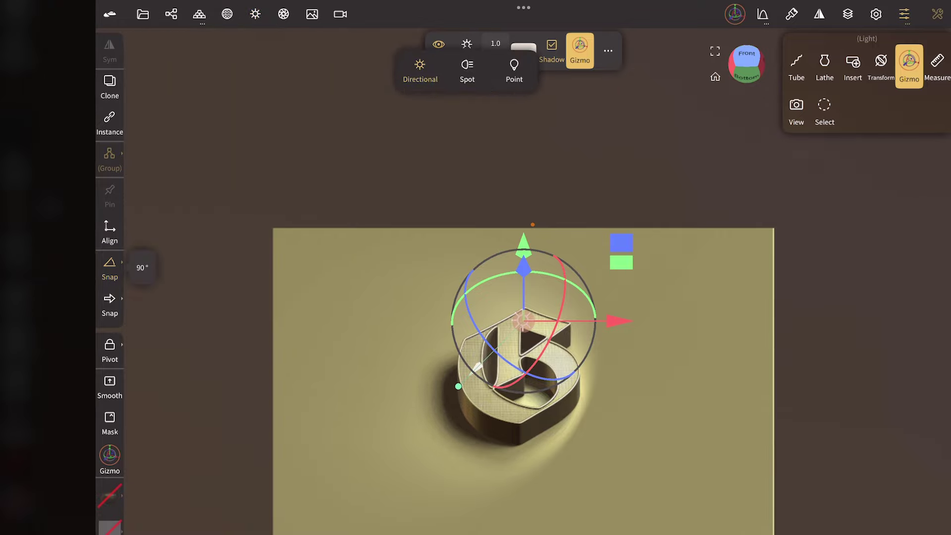
{"action": "left_click", "coordinate": [514, 71]}
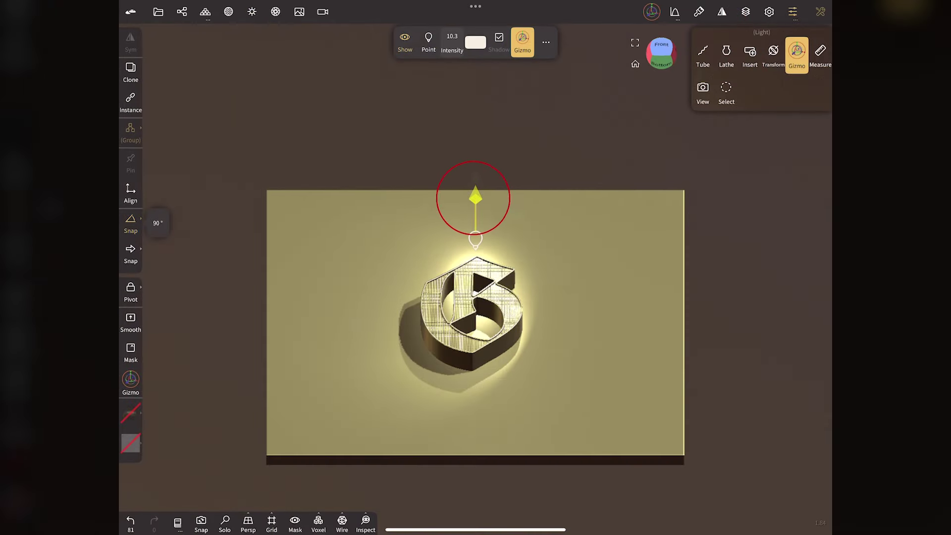
{"action": "mouse_move", "coordinate": [472, 200]}
{"action": "left_mouse_down"}
{"action": "mouse_move", "coordinate": [475, 186]}
{"action": "mouse_move", "coordinate": [477, 194]}
{"action": "left_mouse_up"}
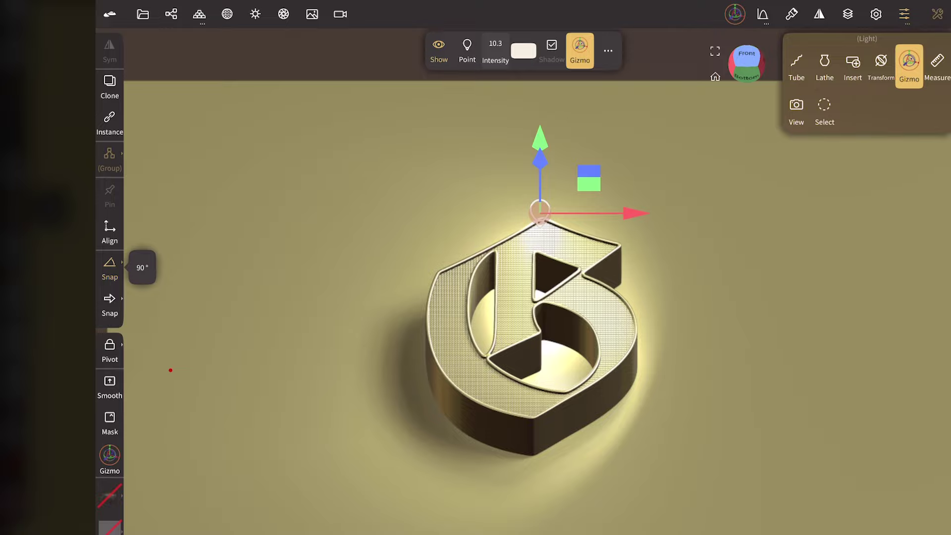
{"action": "left_click", "coordinate": [340, 14]}
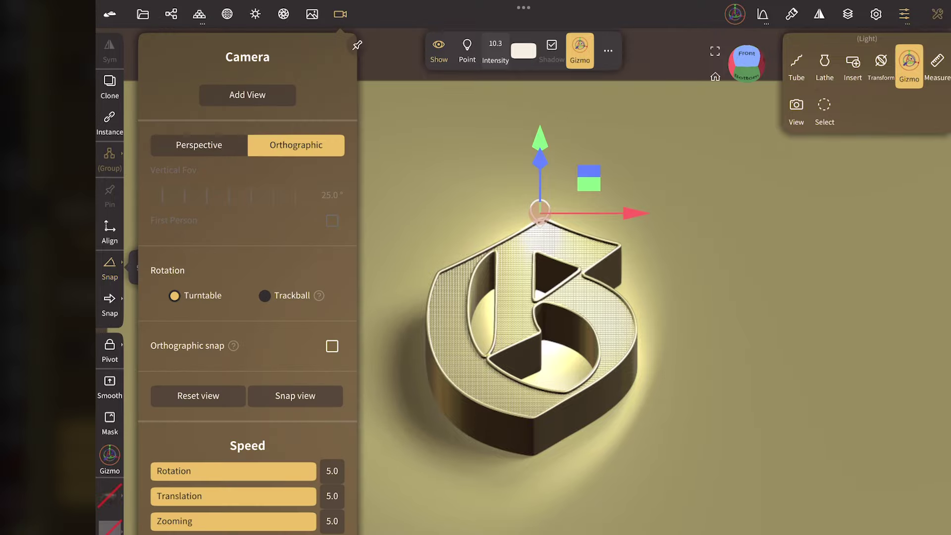
Save the current camera view and enable post-processing with screen-space reflections.
{"action": "left_click", "coordinate": [247, 95]}
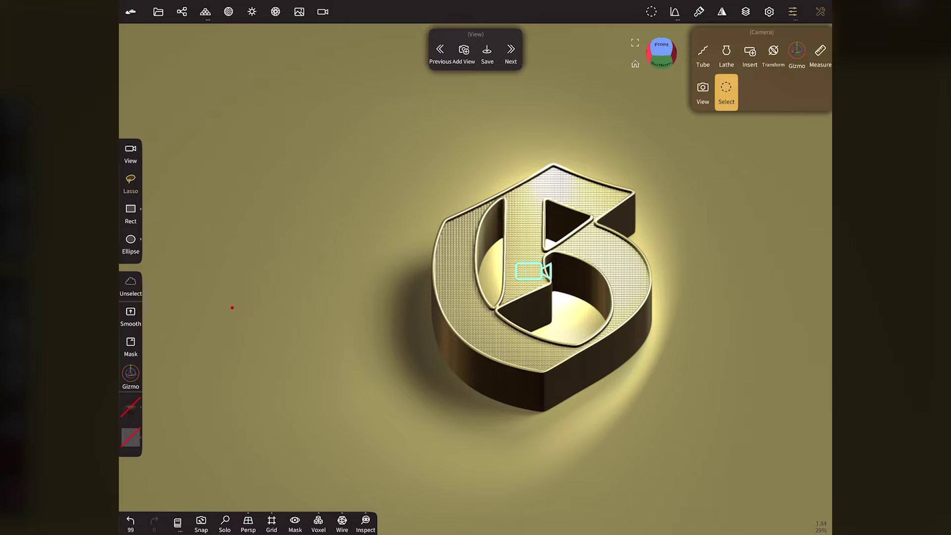
{"action": "left_click", "coordinate": [276, 11]}
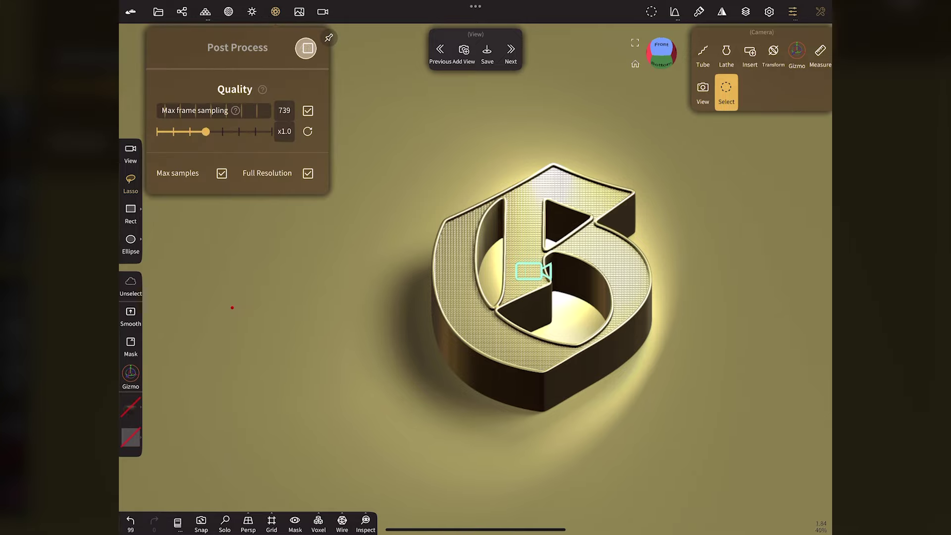
{"action": "left_click", "coordinate": [306, 47]}
{"action": "scroll", "coordinate": [237, 297], "scroll_direction": "down", "scroll_amount": 3}
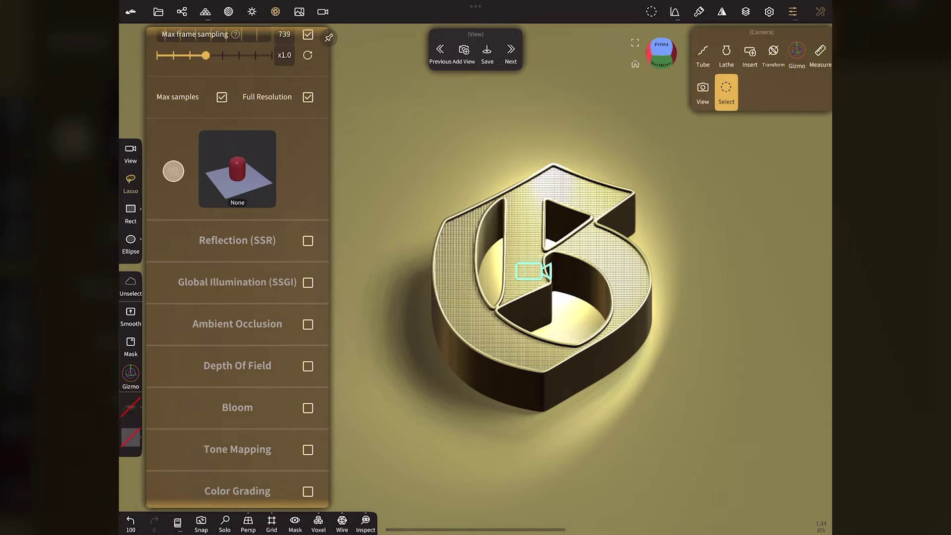
{"action": "scroll", "coordinate": [237, 298], "scroll_direction": "down", "scroll_amount": 2}
{"action": "left_click", "coordinate": [308, 187]}
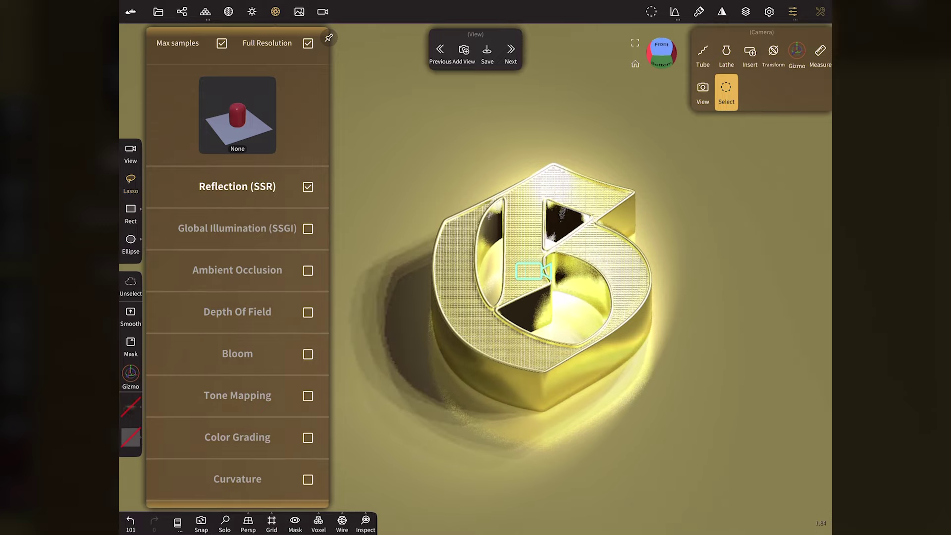
Turn on ambient occlusion with adjusted strength, and depth of field with far blur 0.858.
{"action": "scroll", "coordinate": [189, 149], "scroll_direction": "down", "scroll_amount": 2}
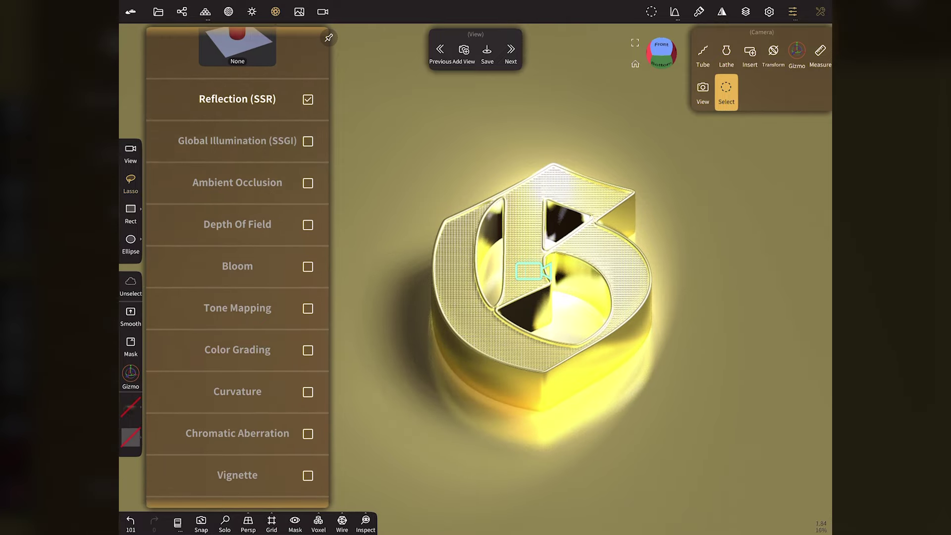
{"action": "left_click", "coordinate": [308, 183]}
{"action": "left_click_drag", "start_coordinate": [197, 204], "coordinate": [229, 204]}
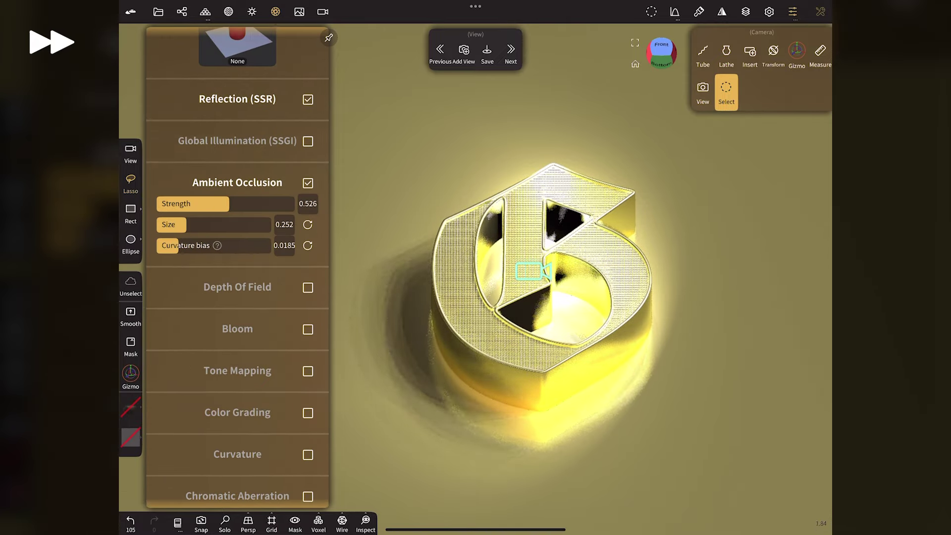
{"action": "left_click_drag", "start_coordinate": [179, 245], "coordinate": [275, 243]}
{"action": "scroll", "coordinate": [238, 322], "scroll_direction": "down", "scroll_amount": 2}
{"action": "left_click", "coordinate": [308, 201]}
{"action": "scroll", "coordinate": [237, 198], "scroll_direction": "down", "scroll_amount": 3}
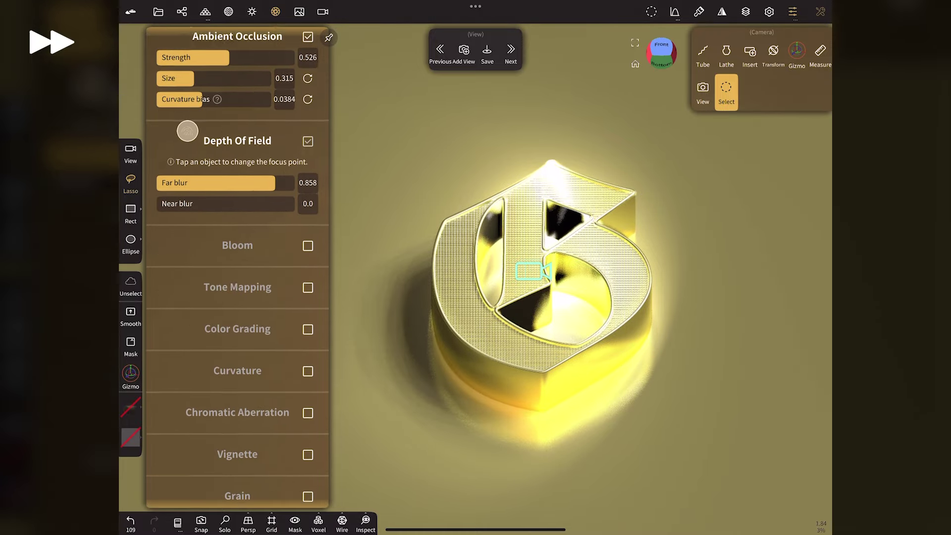
Enable tone mapping with contrast 0.085, exposure 1.18 and slightly lower saturation.
{"action": "left_click", "coordinate": [307, 228]}
{"action": "left_click_drag", "start_coordinate": [148, 291], "coordinate": [242, 290]}
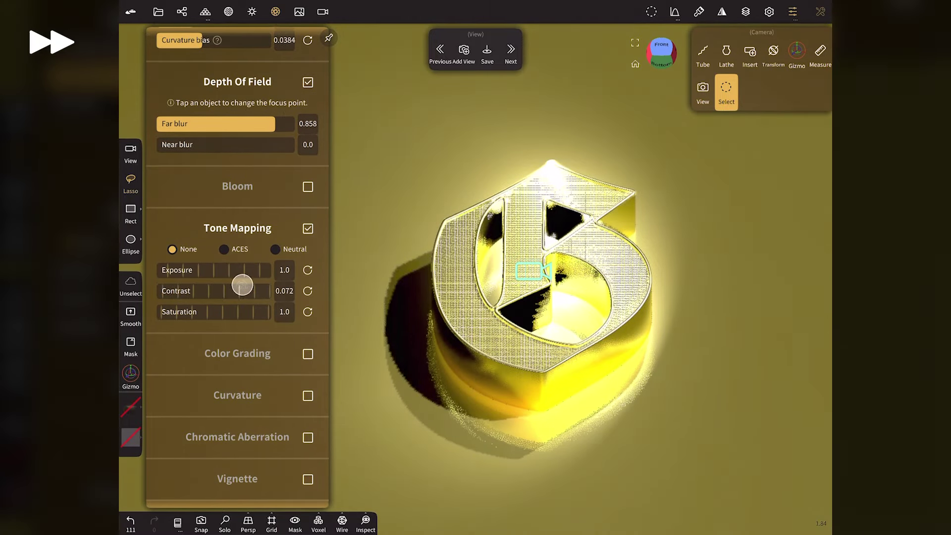
{"action": "mouse_move", "coordinate": [179, 270]}
{"action": "left_mouse_down"}
{"action": "mouse_move", "coordinate": [201, 267]}
{"action": "mouse_move", "coordinate": [191, 270]}
{"action": "left_mouse_up"}
{"action": "left_click_drag", "start_coordinate": [179, 312], "coordinate": [171, 308]}
Add colour grading with the green curve pulled down, plus sharpening, then close post-processing.
{"action": "scroll", "coordinate": [159, 148], "scroll_direction": "down", "scroll_amount": 3}
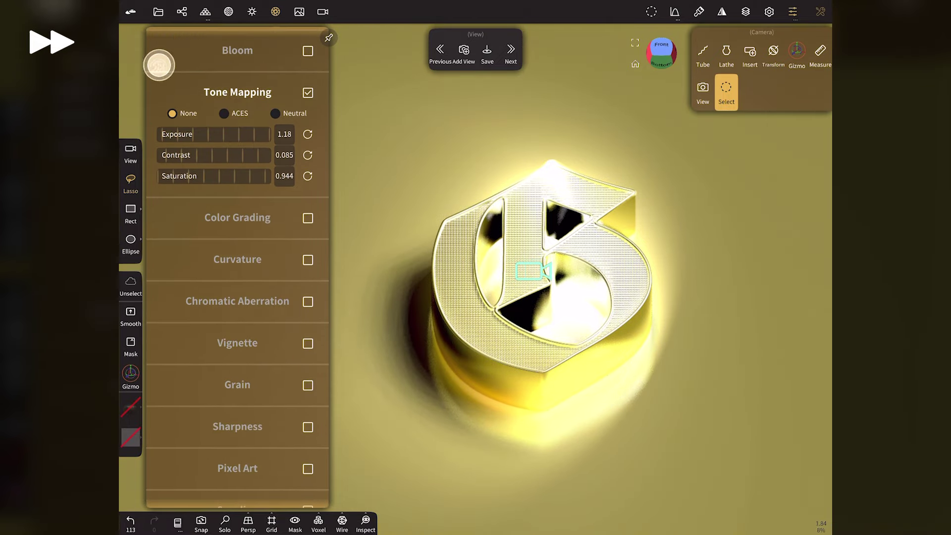
{"action": "left_click", "coordinate": [307, 218]}
{"action": "left_click", "coordinate": [246, 238]}
{"action": "left_click_drag", "start_coordinate": [237, 310], "coordinate": [241, 322]}
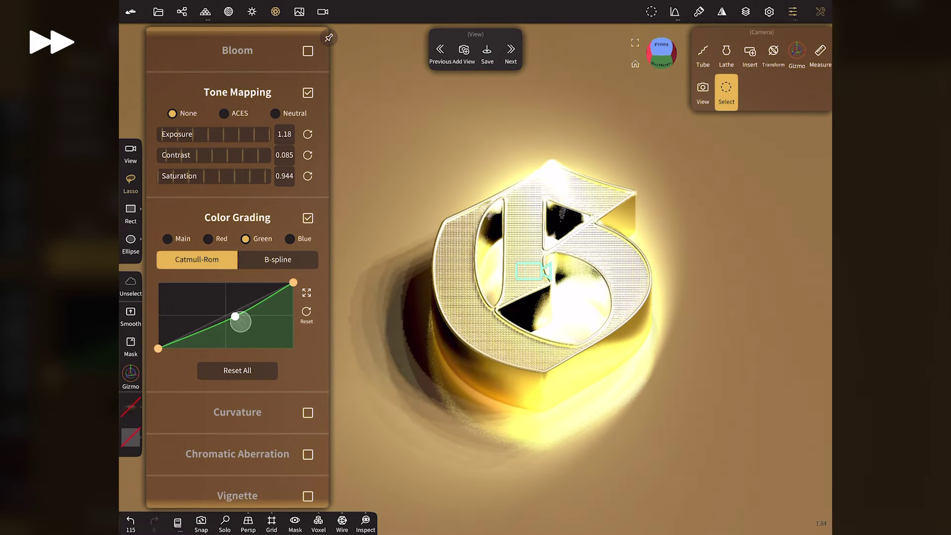
{"action": "scroll", "coordinate": [238, 247], "scroll_direction": "down", "scroll_amount": 3}
{"action": "scroll", "coordinate": [237, 248], "scroll_direction": "down", "scroll_amount": 3}
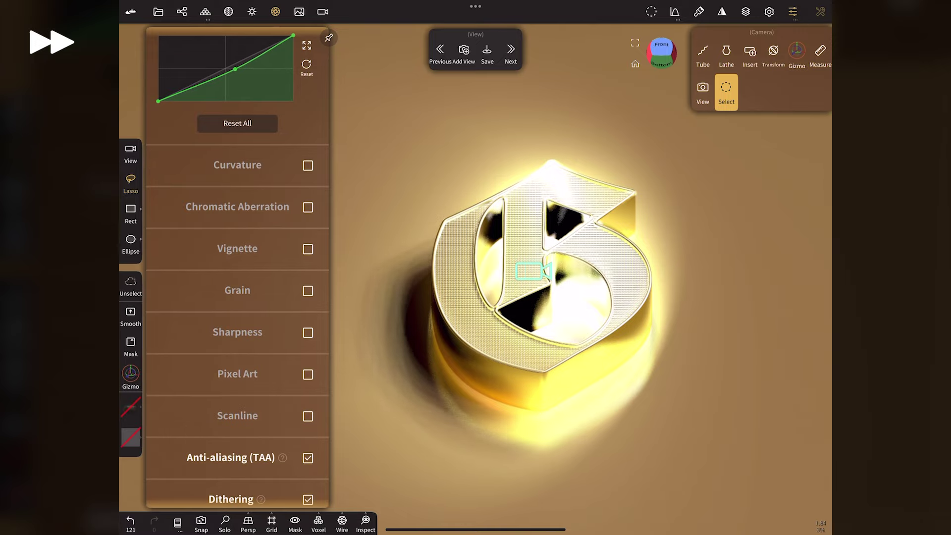
{"action": "left_click", "coordinate": [308, 332]}
{"action": "left_click", "coordinate": [276, 11]}
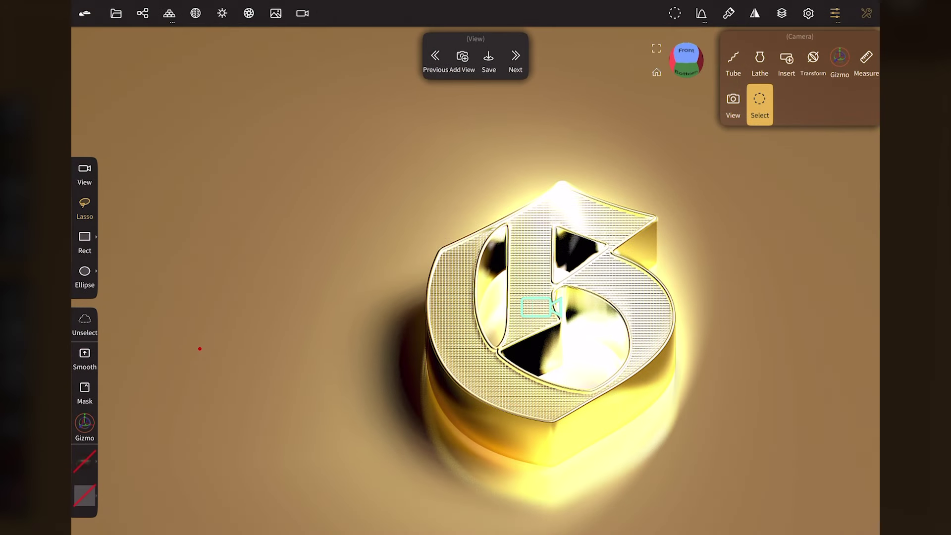
Set light intensities: sun 6277%, spot light 49%, point light 3%.
{"action": "left_click", "coordinate": [252, 12]}
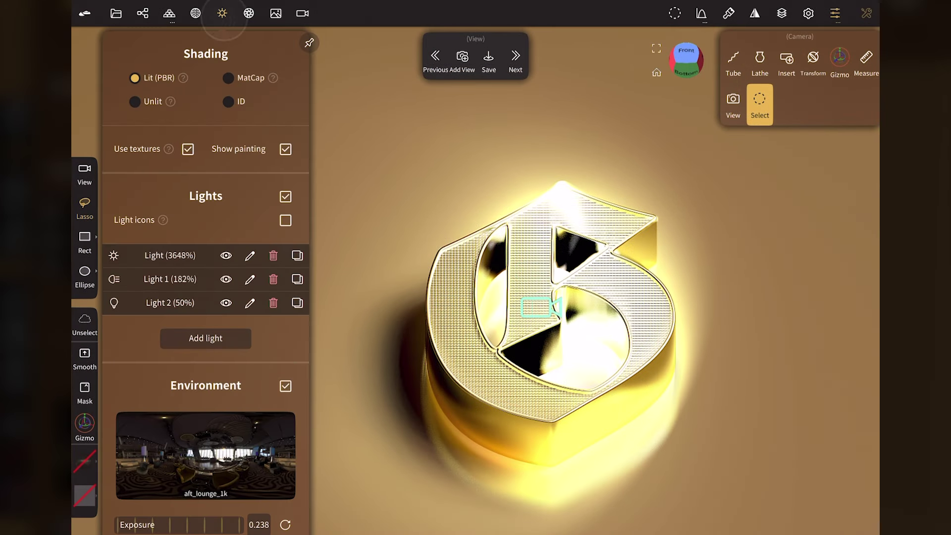
{"action": "left_click", "coordinate": [191, 303]}
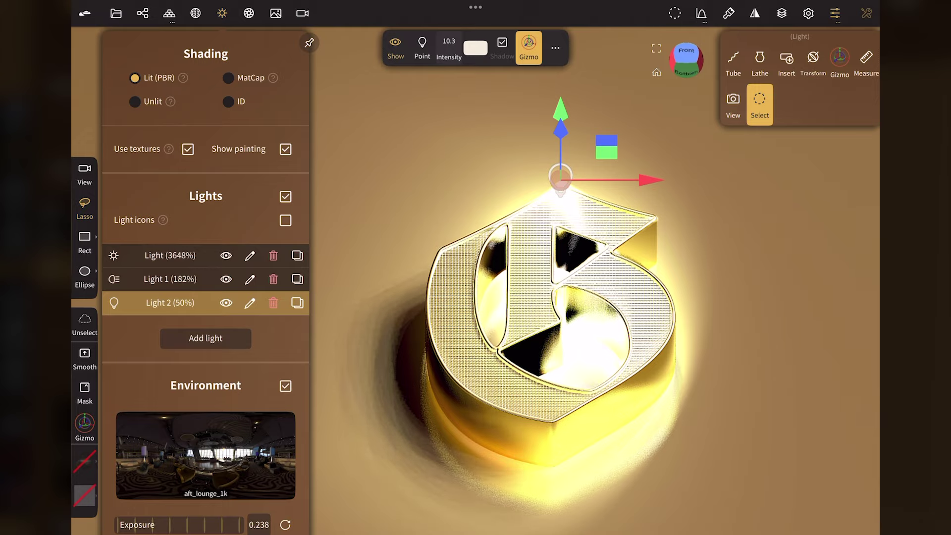
{"action": "left_click_drag", "start_coordinate": [461, 44], "coordinate": [402, 43]}
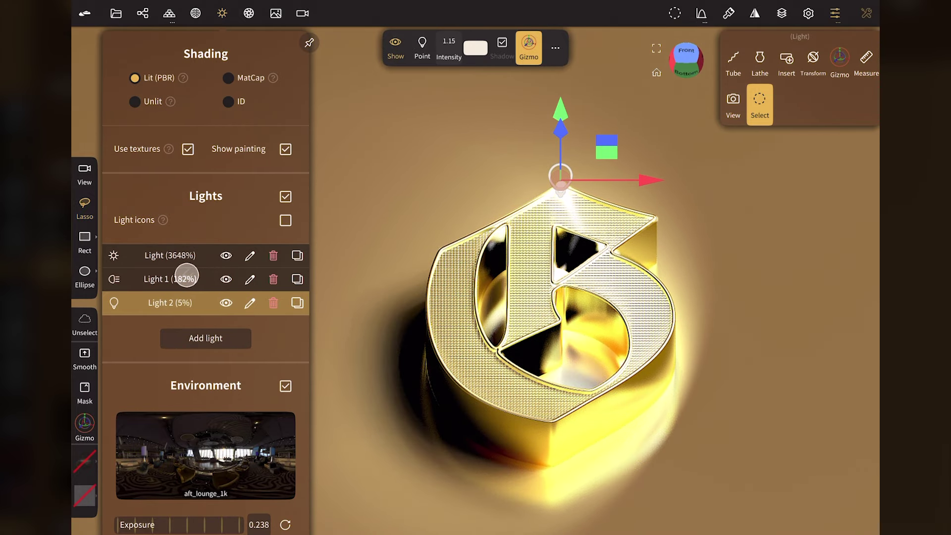
{"action": "left_click", "coordinate": [187, 275]}
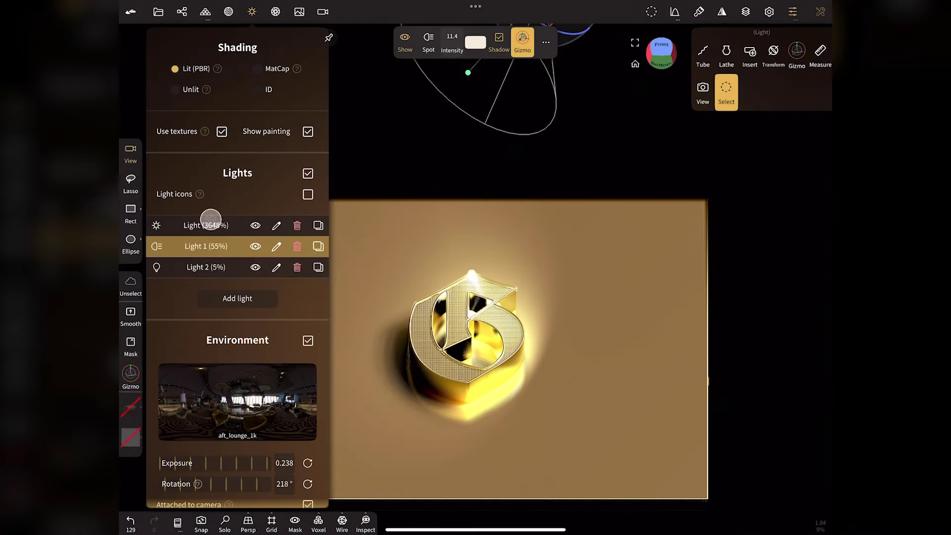
{"action": "left_click", "coordinate": [211, 219]}
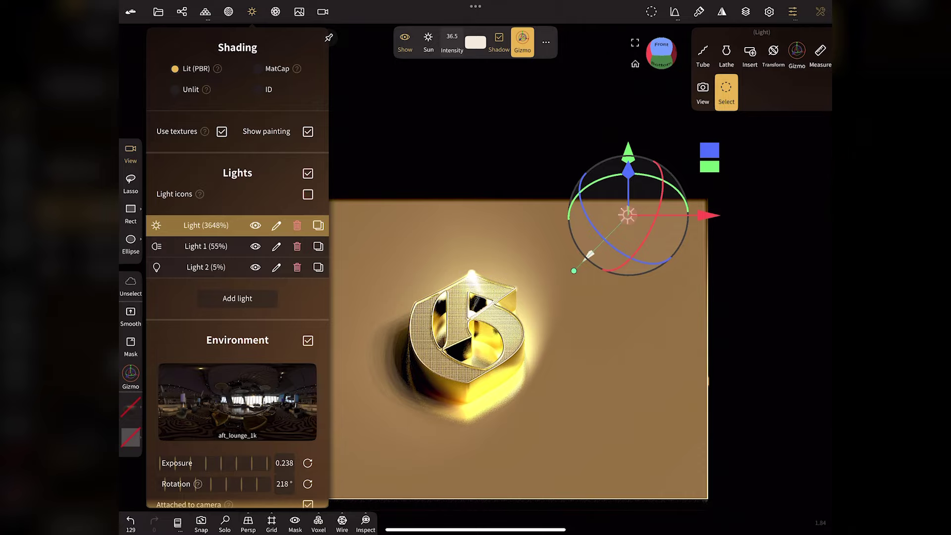
{"action": "mouse_move", "coordinate": [461, 42]}
{"action": "left_mouse_down"}
{"action": "mouse_move", "coordinate": [476, 42]}
{"action": "mouse_move", "coordinate": [465, 43]}
{"action": "left_mouse_up"}
{"action": "left_click", "coordinate": [217, 267]}
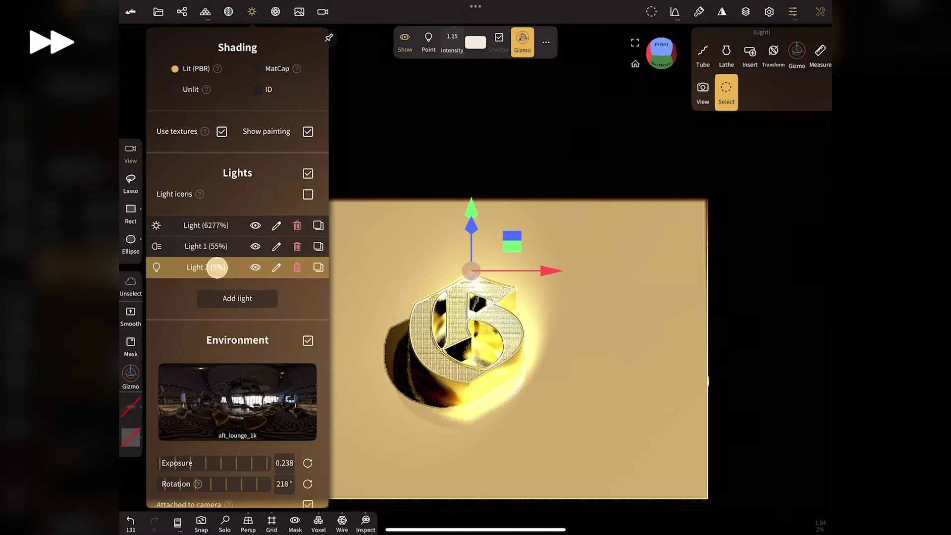
{"action": "left_click", "coordinate": [205, 246]}
{"action": "left_click_drag", "start_coordinate": [459, 42], "coordinate": [451, 43]}
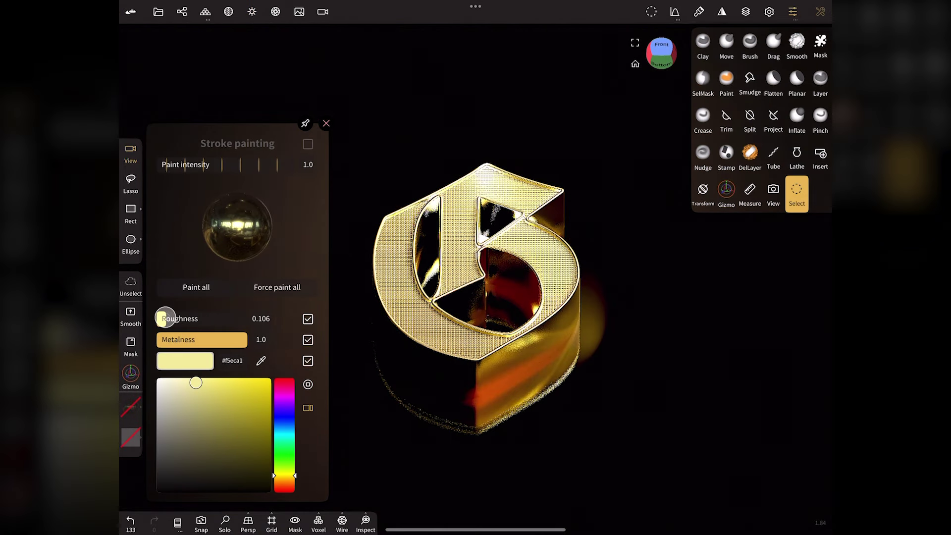
Repaint the whole G deeper gold (#dbd48e) at roughness 0.183, then move the point light right.
{"action": "left_click_drag", "start_coordinate": [161, 318], "coordinate": [176, 315]}
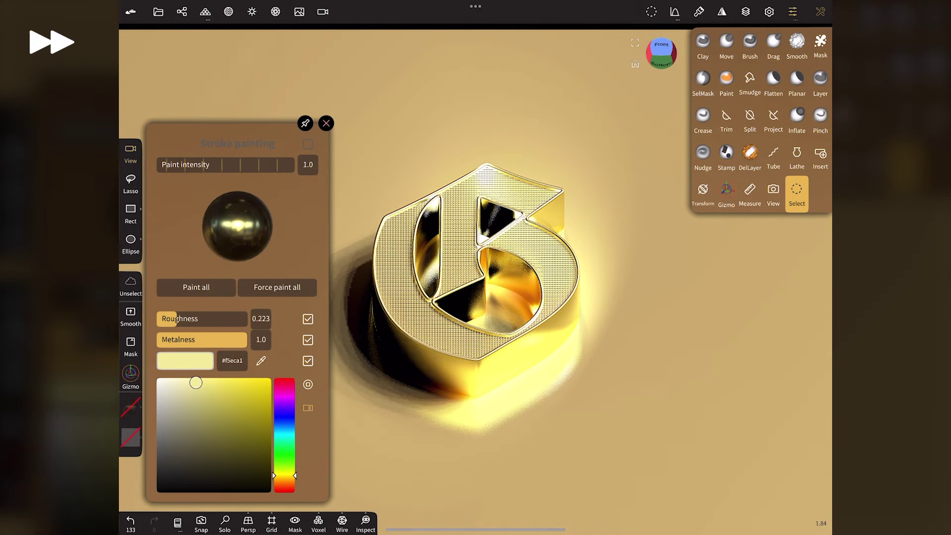
{"action": "left_click_drag", "start_coordinate": [196, 383], "coordinate": [200, 397]}
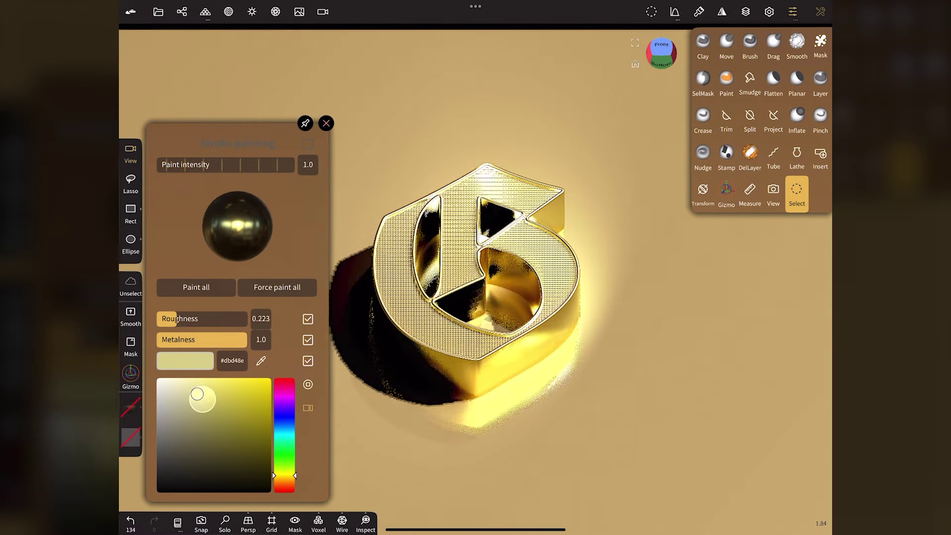
{"action": "left_click", "coordinate": [196, 287]}
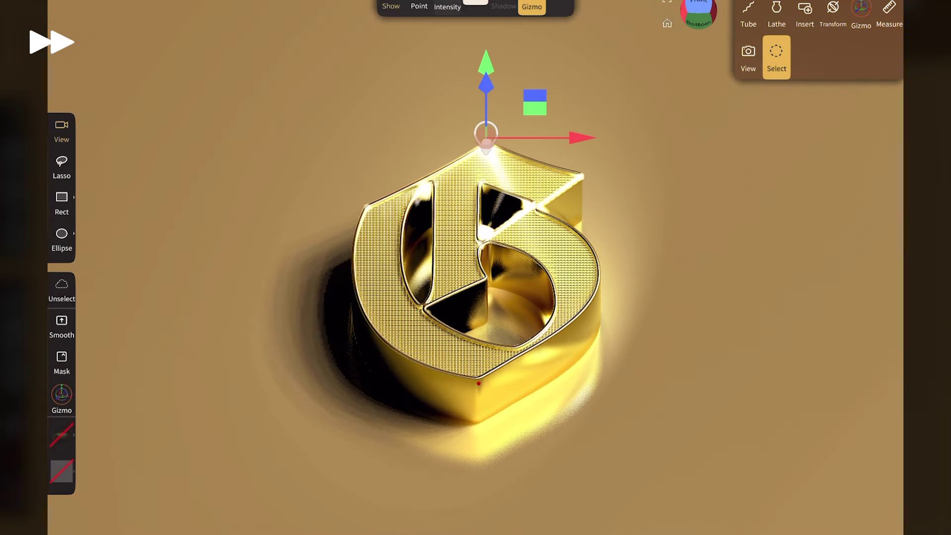
{"action": "left_click_drag", "start_coordinate": [582, 137], "coordinate": [622, 138]}
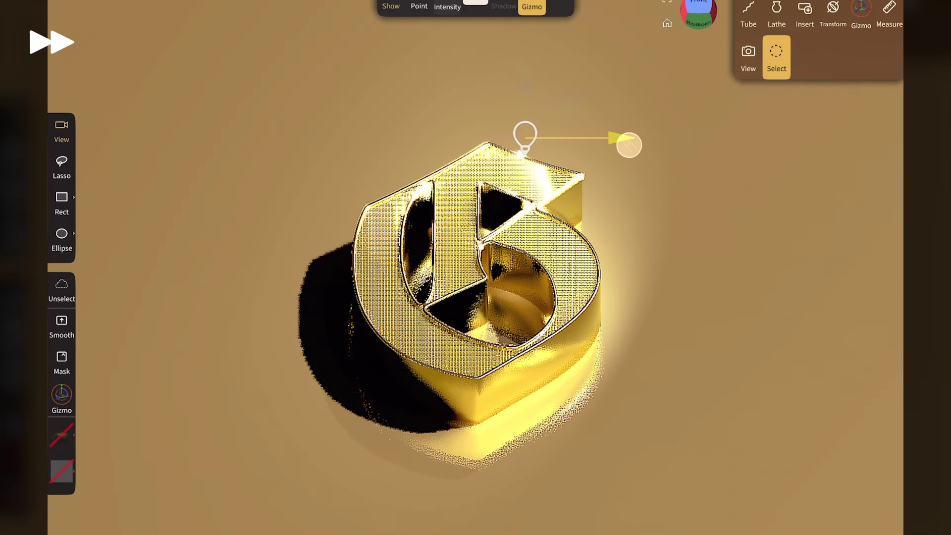